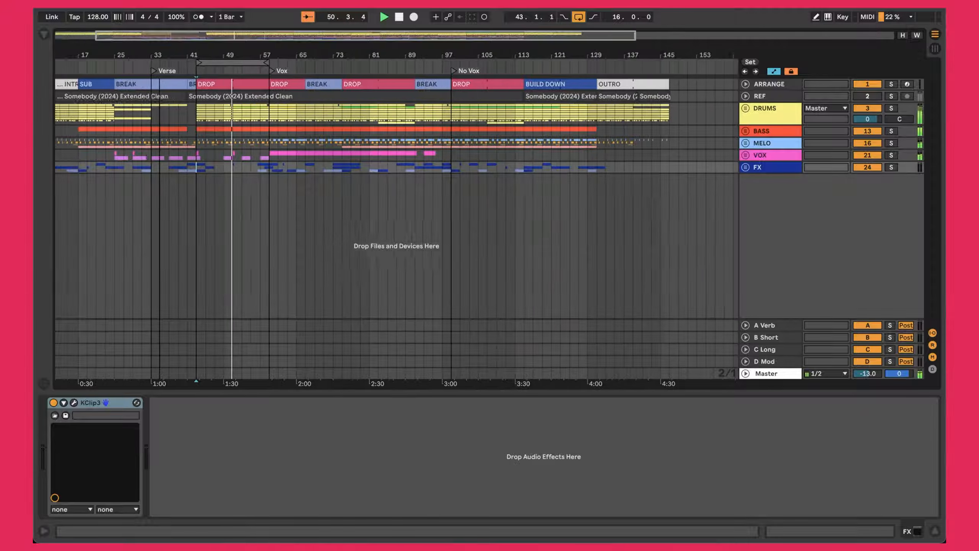
{"action": "scroll", "coordinate": [396, 216], "scroll_direction": "up", "scroll_amount": 1}
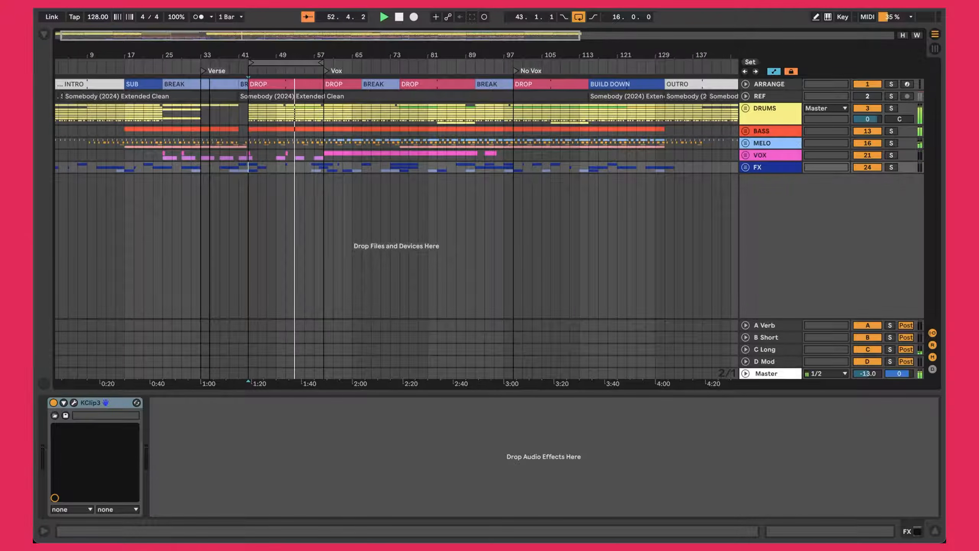
{"action": "scroll", "coordinate": [396, 216], "scroll_direction": "up", "scroll_amount": 3}
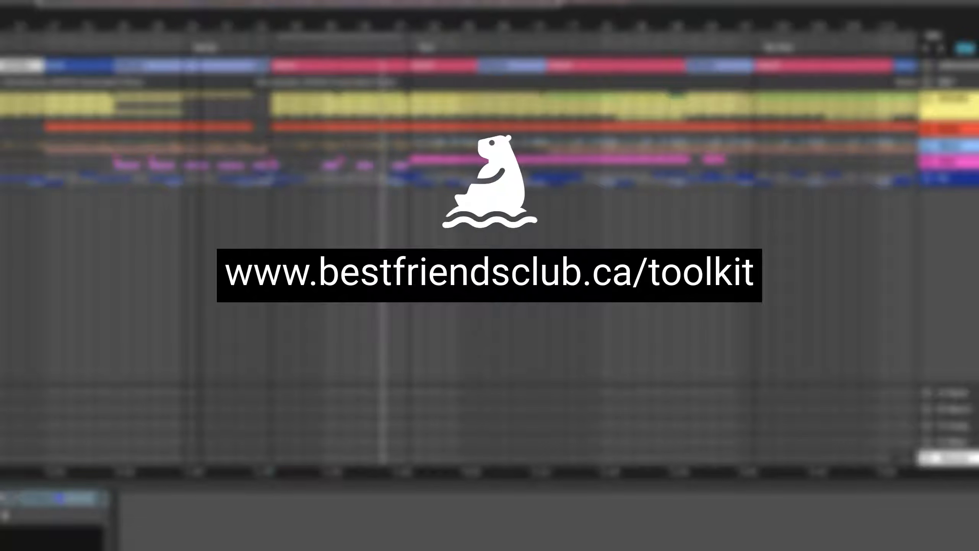
{"action": "scroll", "coordinate": [381, 212], "scroll_direction": "up", "scroll_amount": 3}
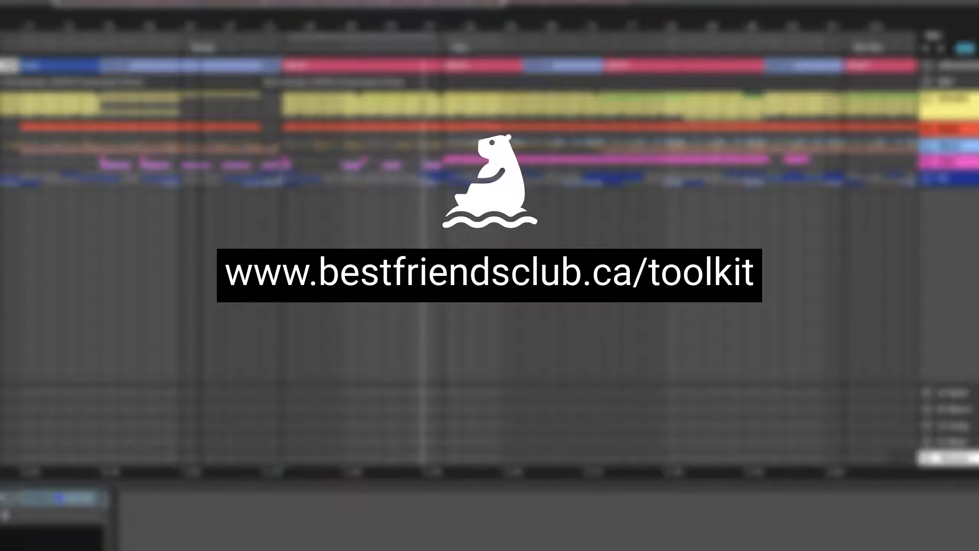
{"action": "scroll", "coordinate": [458, 232], "scroll_direction": "up", "scroll_amount": 1}
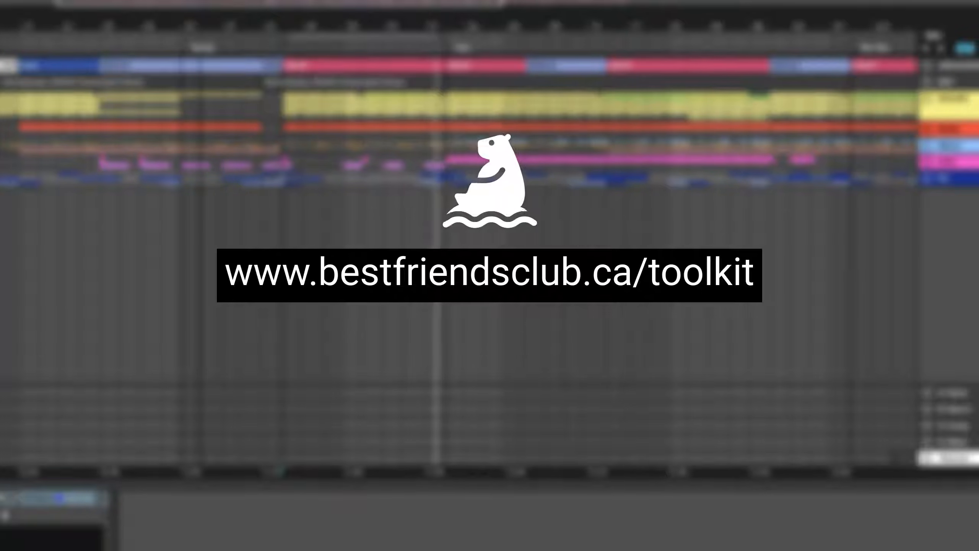
{"action": "scroll", "coordinate": [204, 231], "scroll_direction": "up", "scroll_amount": 1}
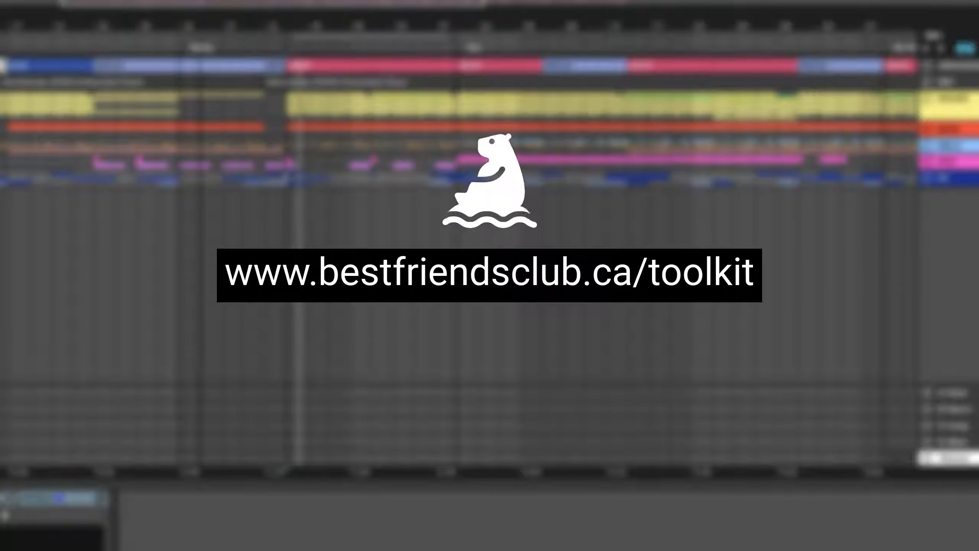
{"action": "left_click_drag", "start_coordinate": [199, 19], "coordinate": [199, 39]}
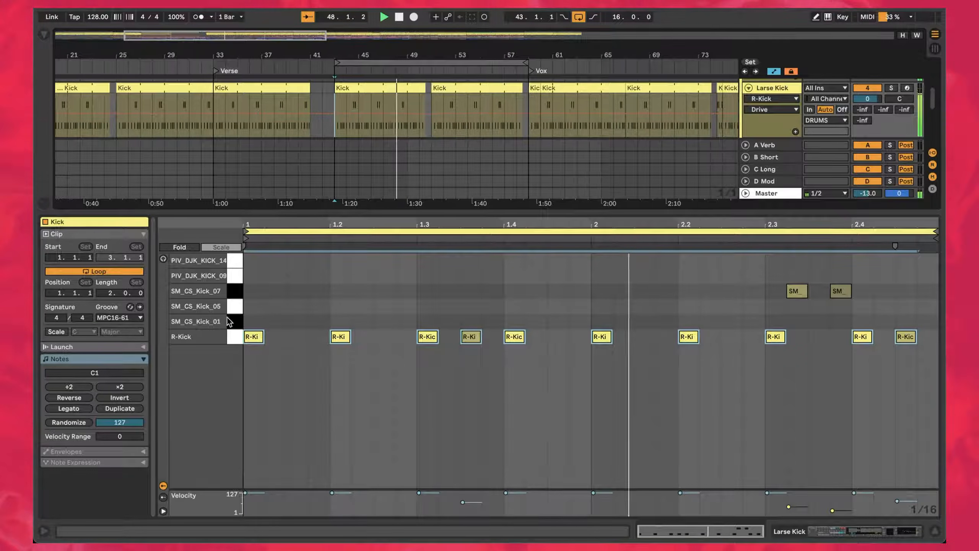
Select all R-Kick notes in the Kick clip and enlarge the arrangement area above the clip editor.
{"action": "left_click", "coordinate": [258, 355]}
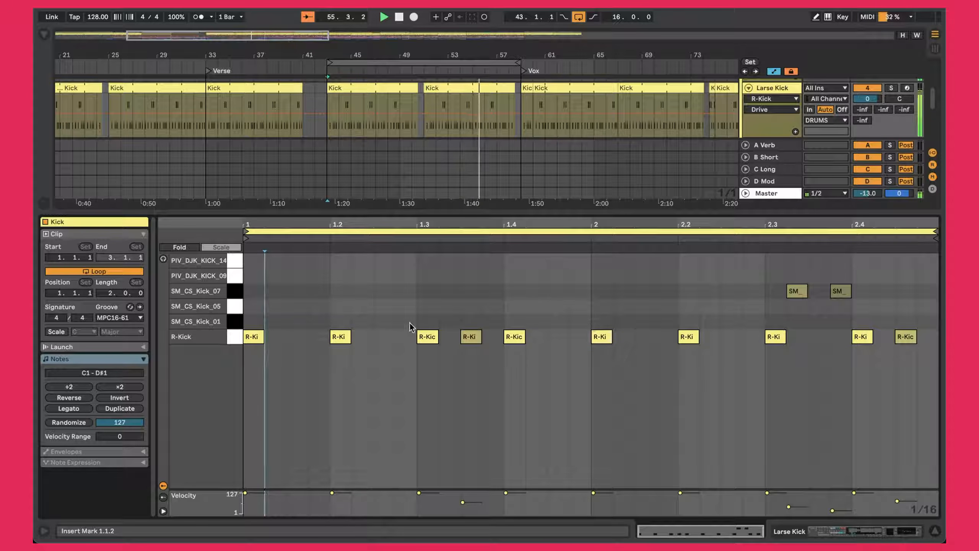
{"action": "left_click", "coordinate": [228, 341]}
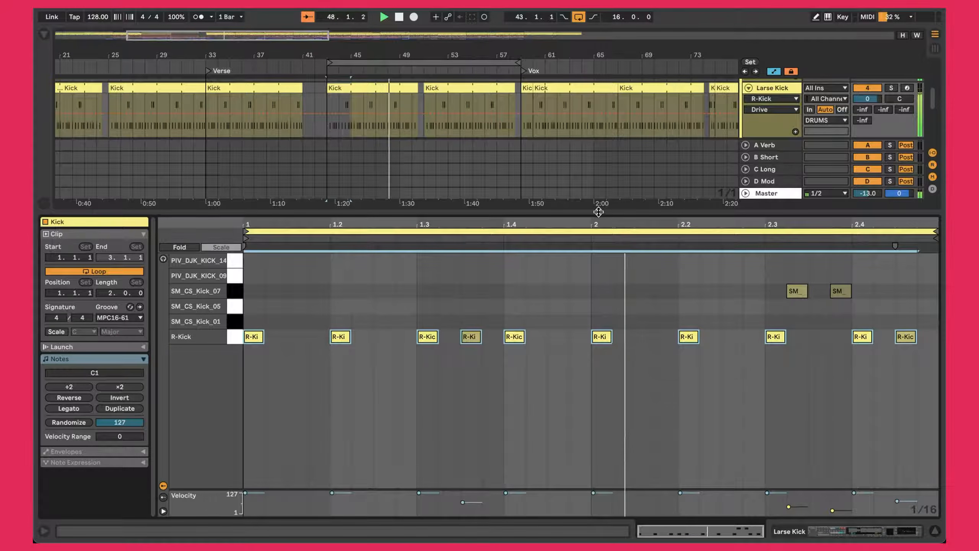
{"action": "left_click_drag", "start_coordinate": [598, 212], "coordinate": [590, 304]}
{"action": "scroll", "coordinate": [484, 171], "scroll_direction": "up", "scroll_amount": 5}
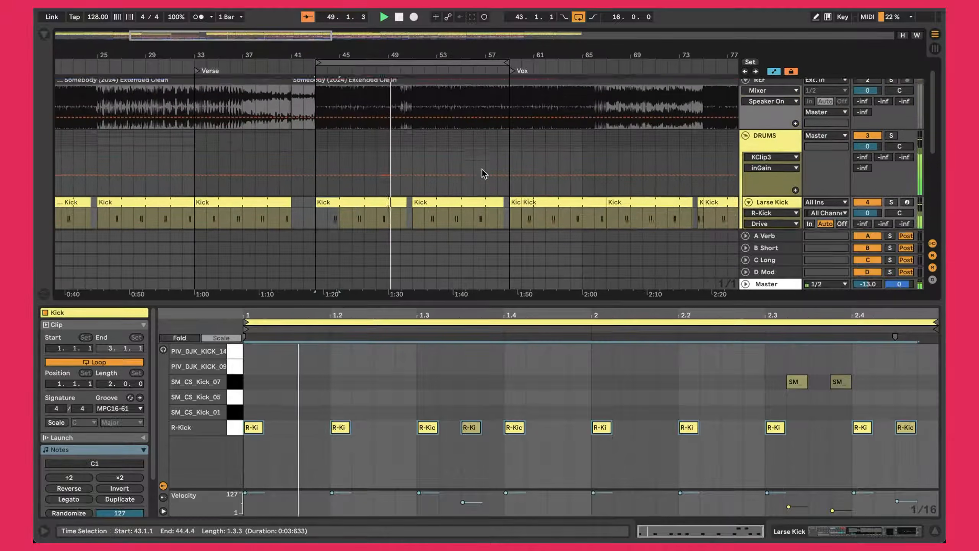
Compare the REF track with the kick by switching the reference's solo on and off during playback.
{"action": "scroll", "coordinate": [483, 171], "scroll_direction": "up", "scroll_amount": 2}
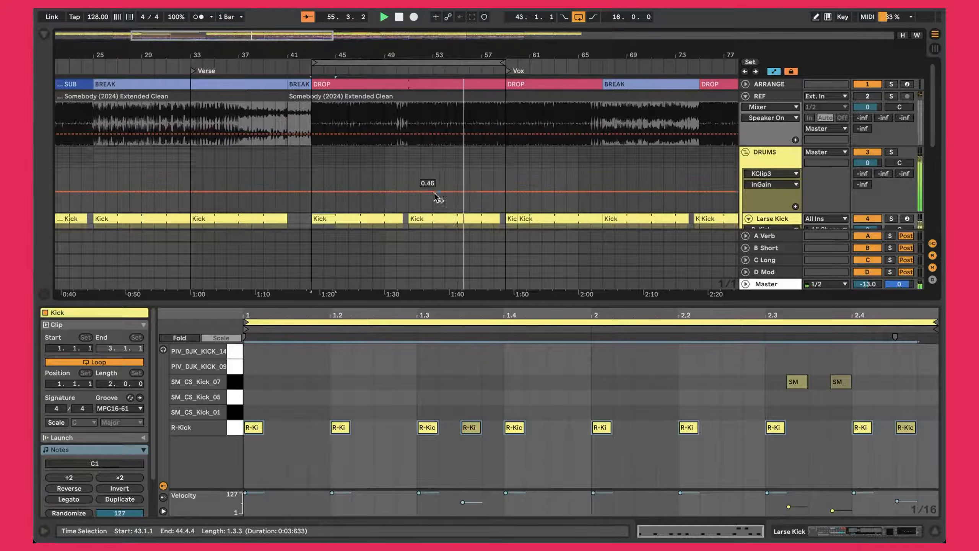
{"action": "key", "text": "s"}
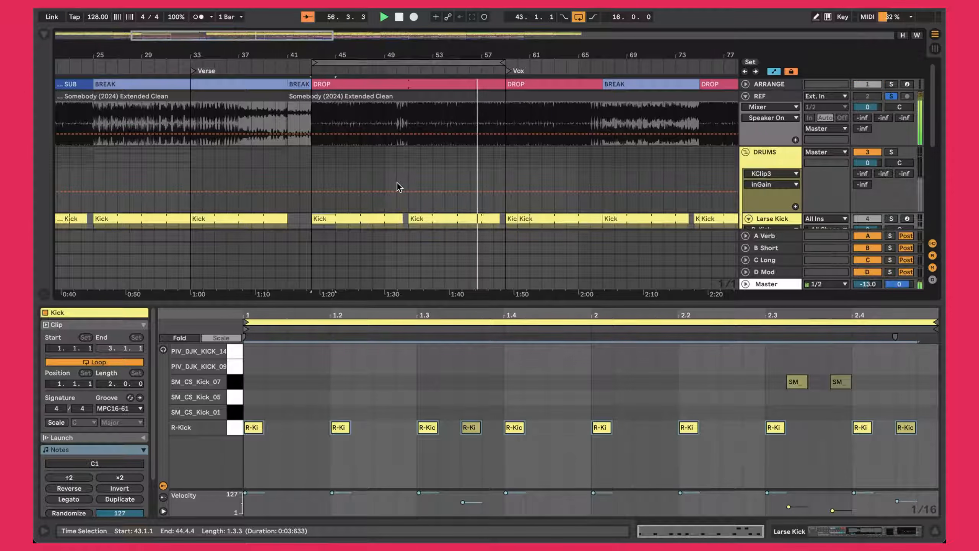
{"action": "key", "text": "s"}
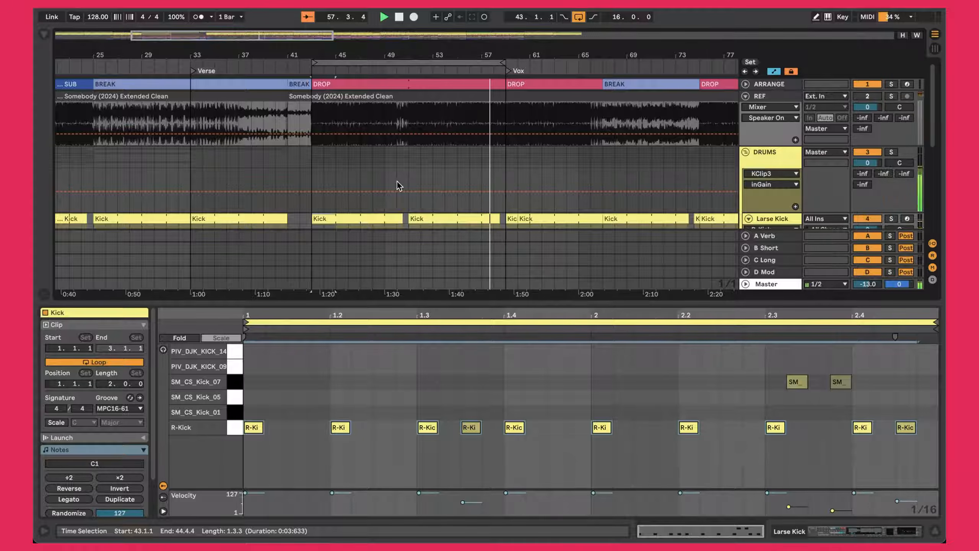
{"action": "key", "text": "s"}
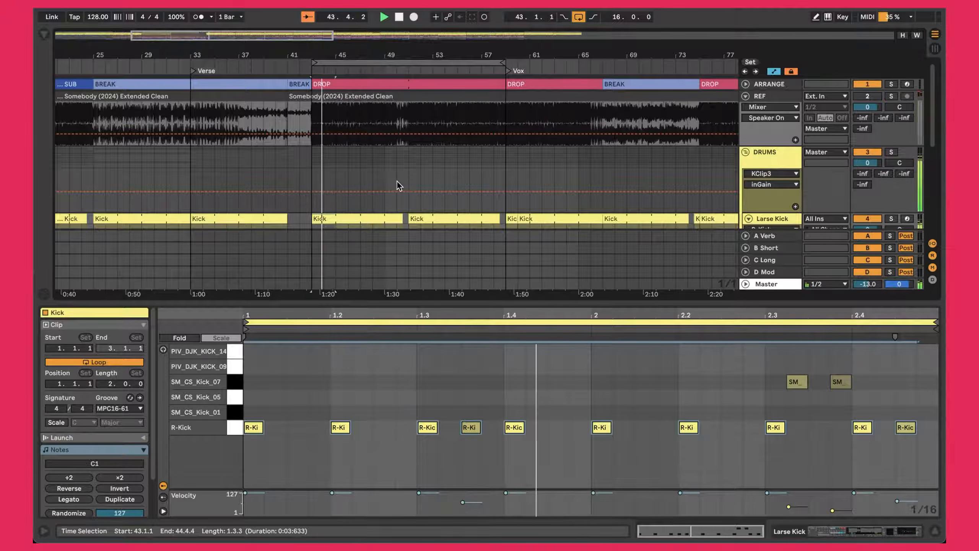
{"action": "key", "text": "s"}
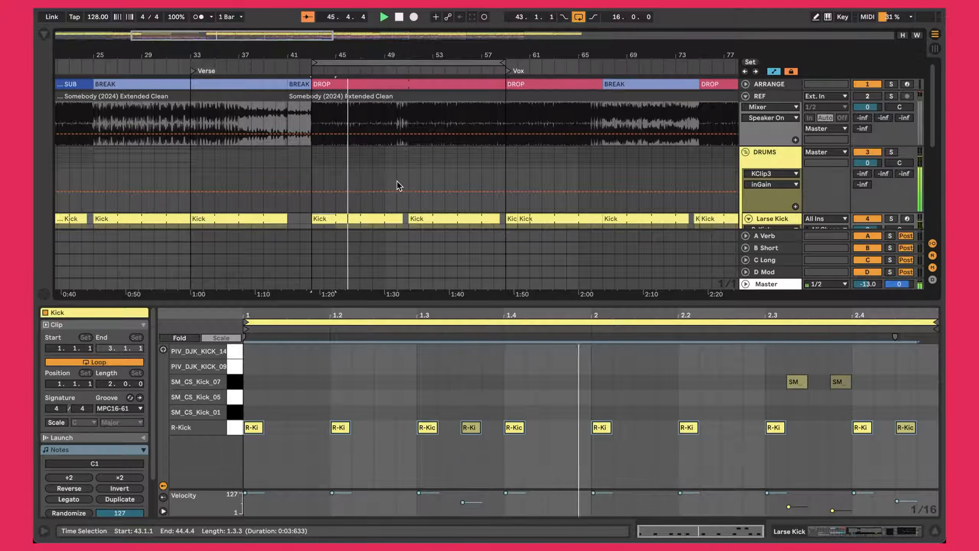
Select the Kick clip at bar 43 on the Larse Kick track and show the track's device chain.
{"action": "scroll", "coordinate": [397, 181], "scroll_direction": "down", "scroll_amount": 1}
{"action": "scroll", "coordinate": [397, 181], "scroll_direction": "right", "scroll_amount": 1}
{"action": "scroll", "coordinate": [396, 182], "scroll_direction": "up", "scroll_amount": 1}
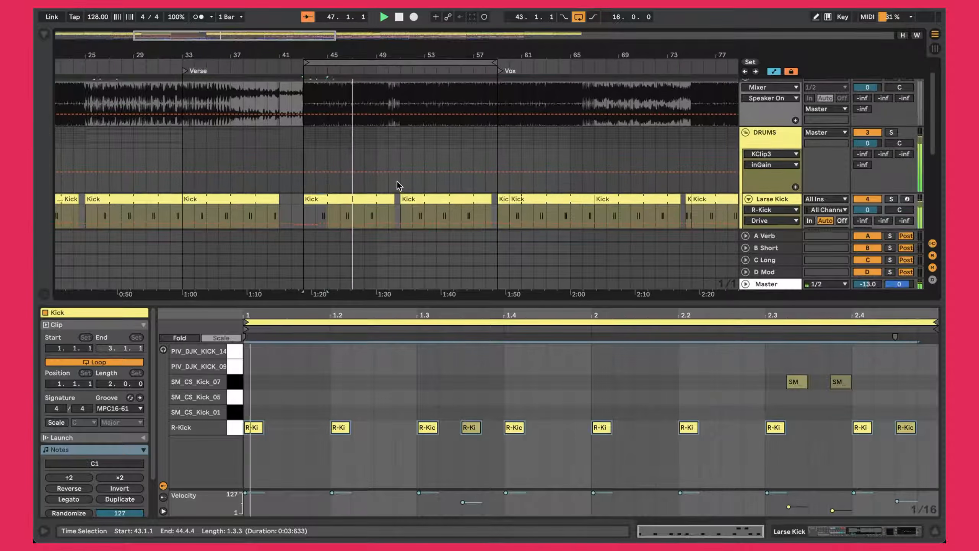
{"action": "scroll", "coordinate": [396, 180], "scroll_direction": "down", "scroll_amount": 1}
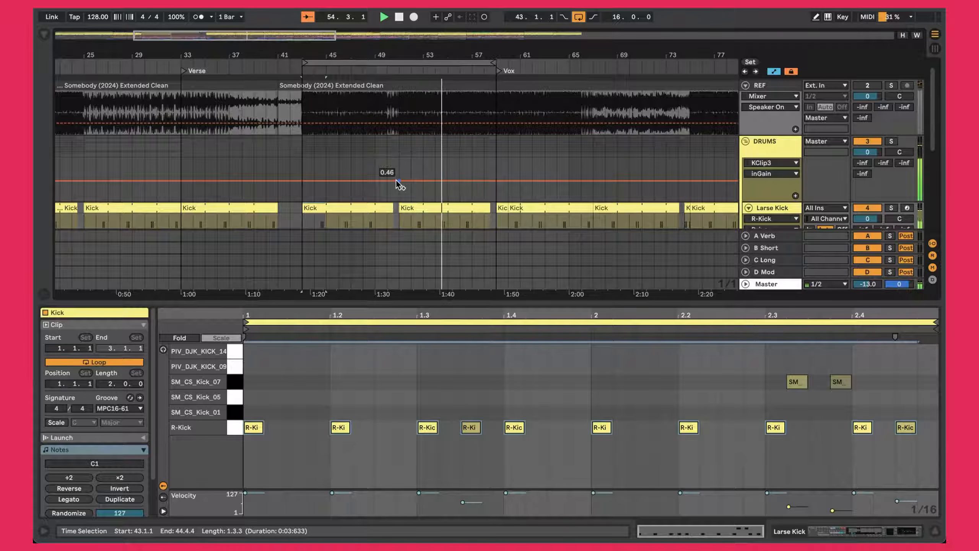
{"action": "scroll", "coordinate": [396, 180], "scroll_direction": "down", "scroll_amount": 3}
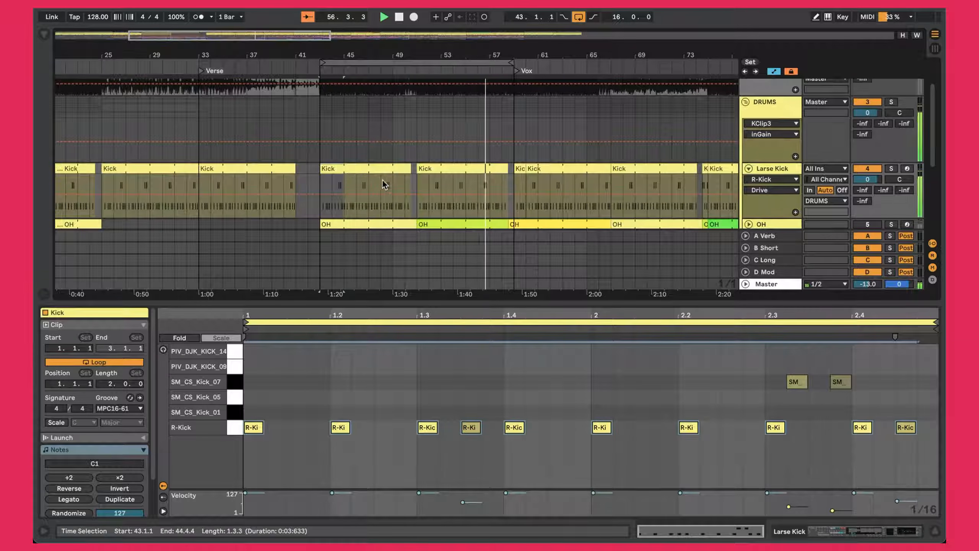
{"action": "left_click", "coordinate": [352, 169]}
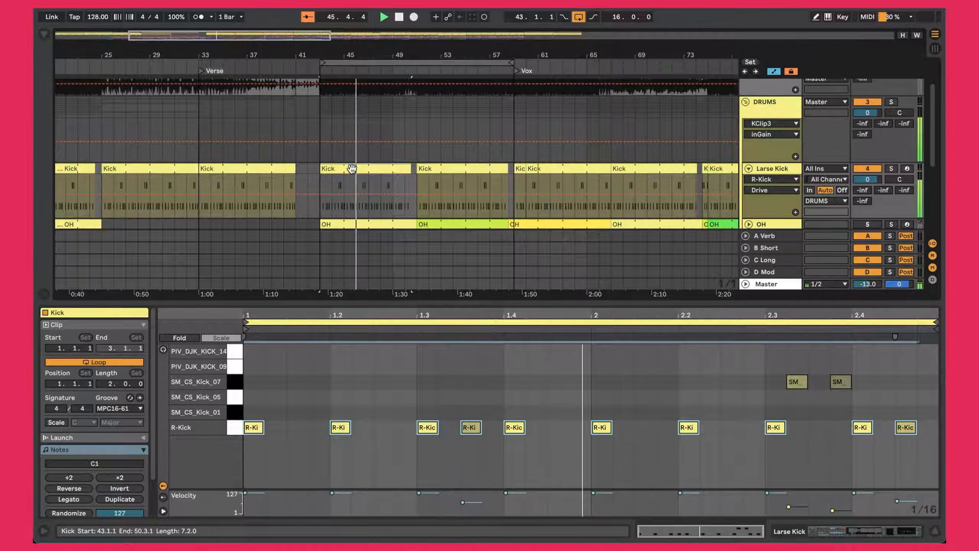
{"action": "key", "text": "shift+Tab"}
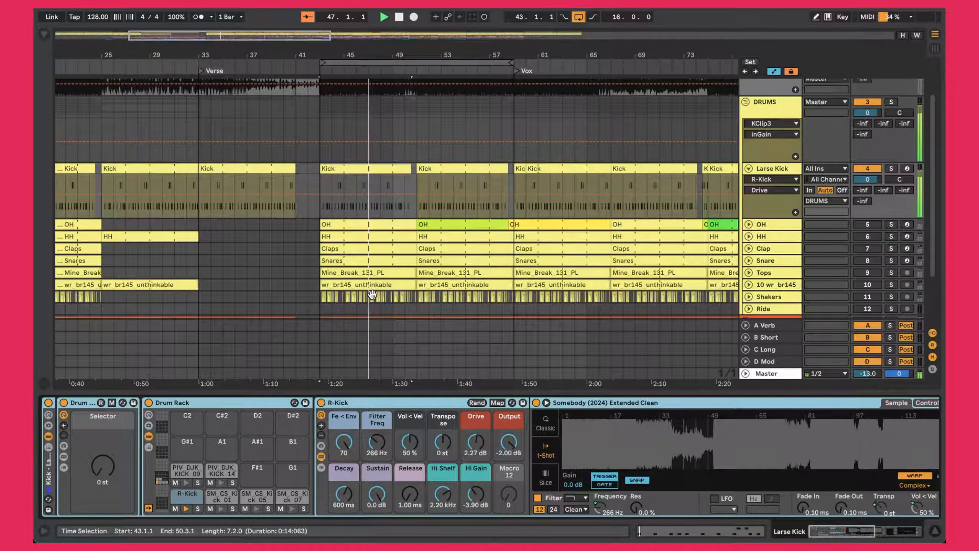
Zoom into the R-Kick sampler's waveform around beat 132 to examine the kick sampled from the reference song.
{"action": "scroll", "coordinate": [273, 407], "scroll_direction": "right", "scroll_amount": 5}
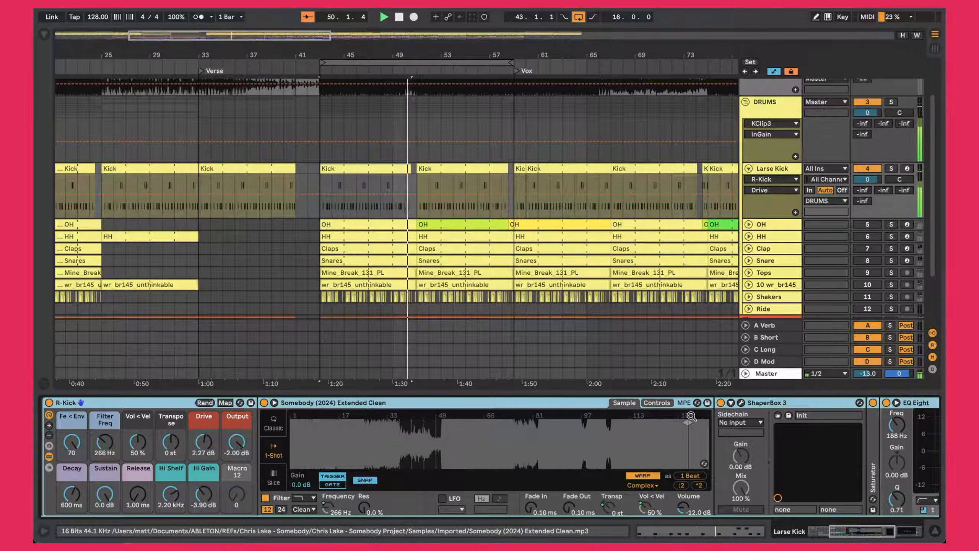
{"action": "left_click_drag", "start_coordinate": [693, 416], "coordinate": [693, 455]}
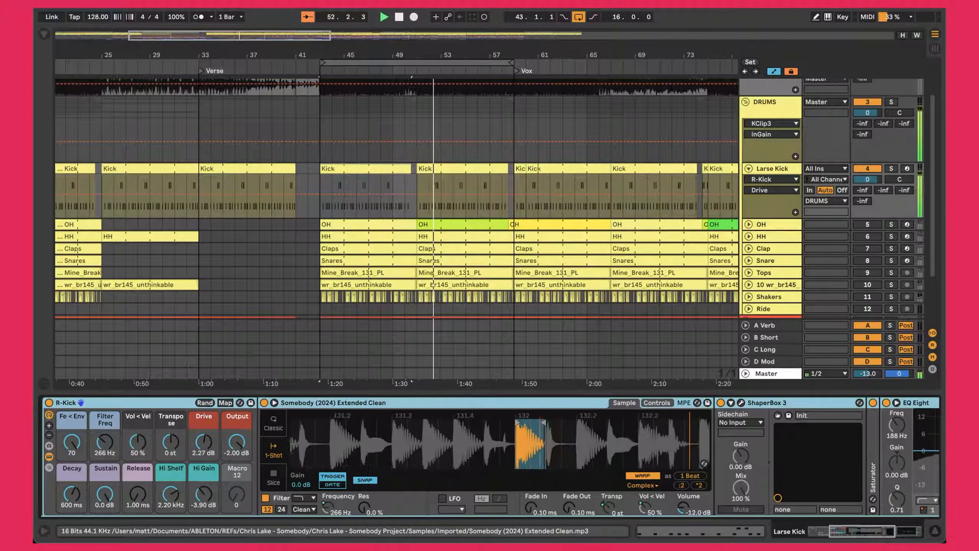
{"action": "left_click_drag", "start_coordinate": [552, 431], "coordinate": [545, 434]}
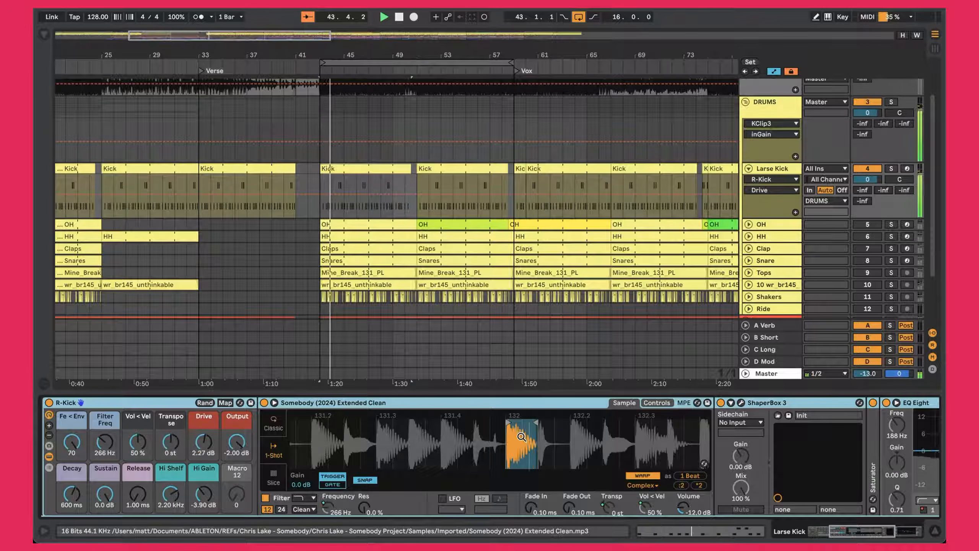
Try out the Fe < Env, Filter Freq and Drive macros of the R-Kick rack, with the filter opened to 22.0 kHz.
{"action": "left_click", "coordinate": [73, 445]}
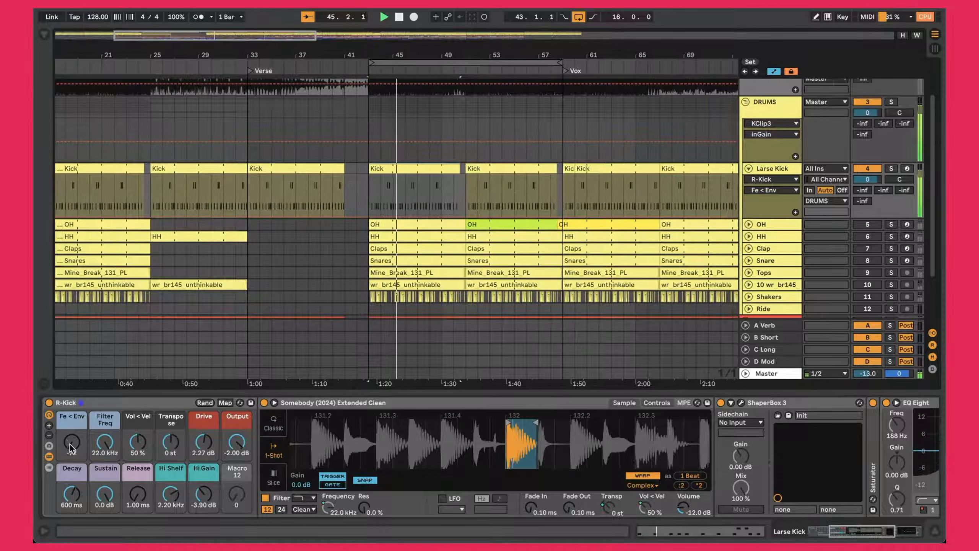
{"action": "left_click_drag", "start_coordinate": [71, 446], "coordinate": [71, 444]}
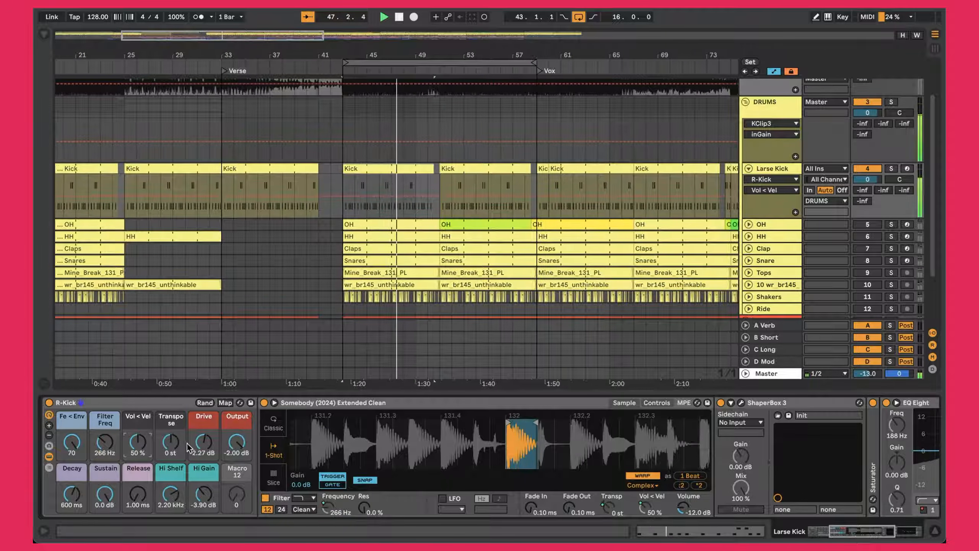
{"action": "left_click", "coordinate": [203, 444]}
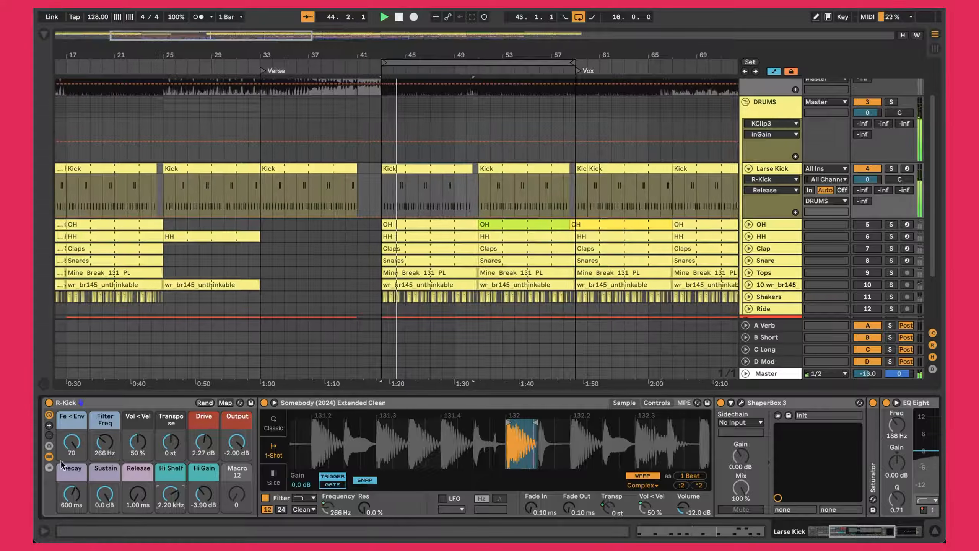
Examine the ShaperBox 3 and EQ Eight devices that follow the sampler in the R-Kick chain.
{"action": "left_click", "coordinate": [47, 457]}
{"action": "left_click", "coordinate": [47, 457]}
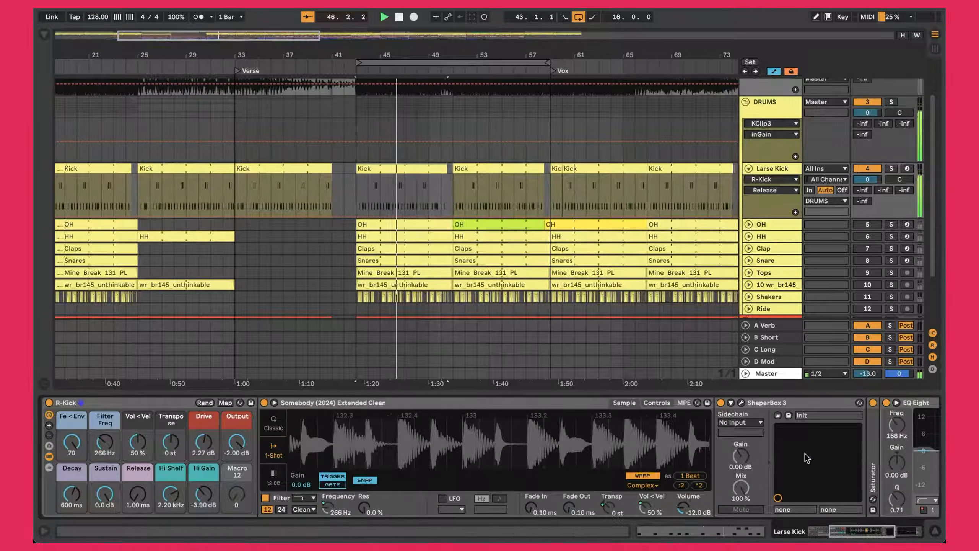
{"action": "scroll", "coordinate": [804, 457], "scroll_direction": "right", "scroll_amount": 5}
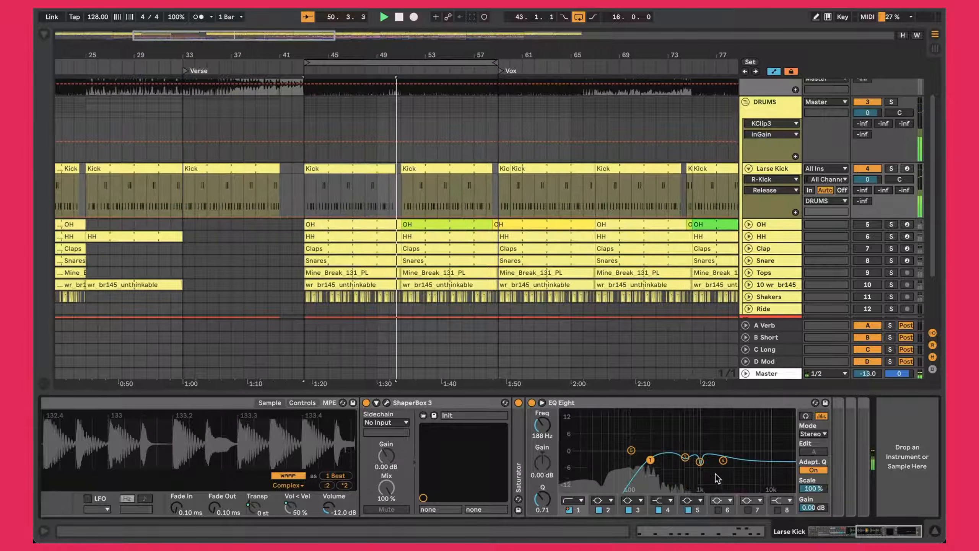
{"action": "scroll", "coordinate": [715, 478], "scroll_direction": "left", "scroll_amount": 5}
{"action": "scroll", "coordinate": [717, 478], "scroll_direction": "left", "scroll_amount": 8}
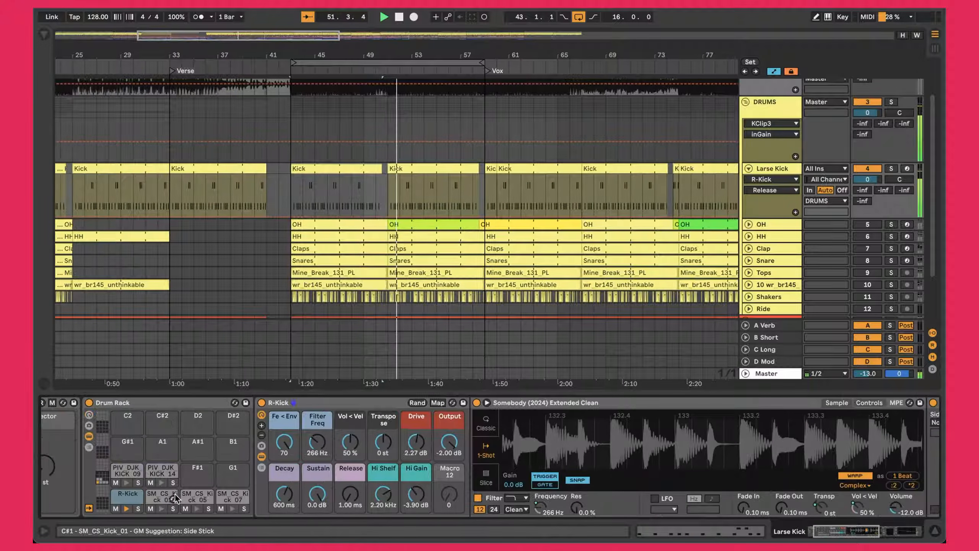
Hide the devices inside the R-Kick rack and solo the REF track to compare it with the kick.
{"action": "left_click", "coordinate": [262, 461]}
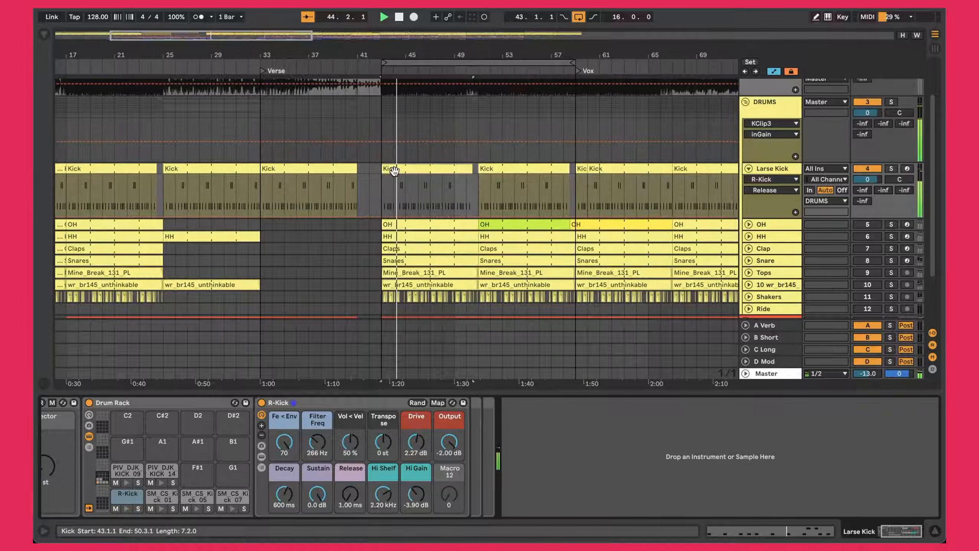
{"action": "key", "text": "s"}
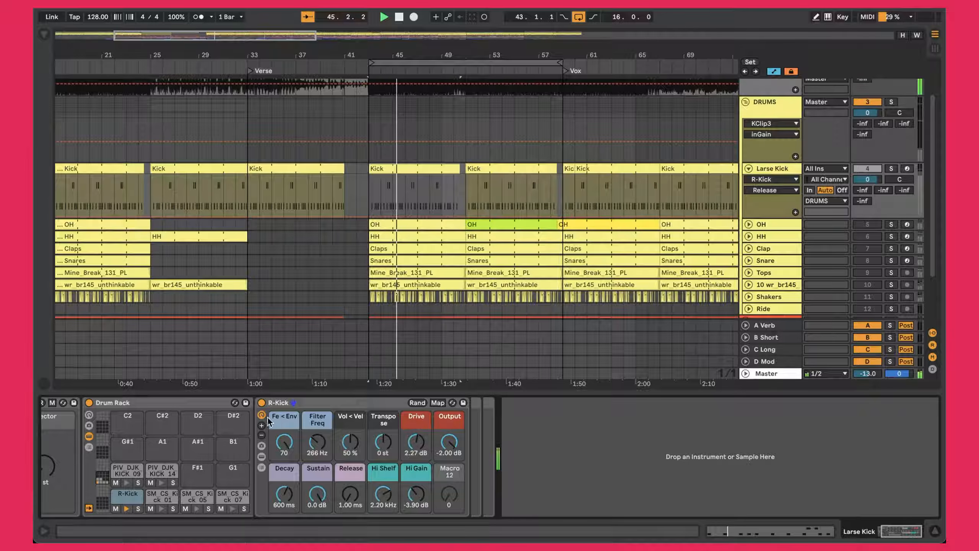
{"action": "scroll", "coordinate": [262, 428], "scroll_direction": "left", "scroll_amount": 3}
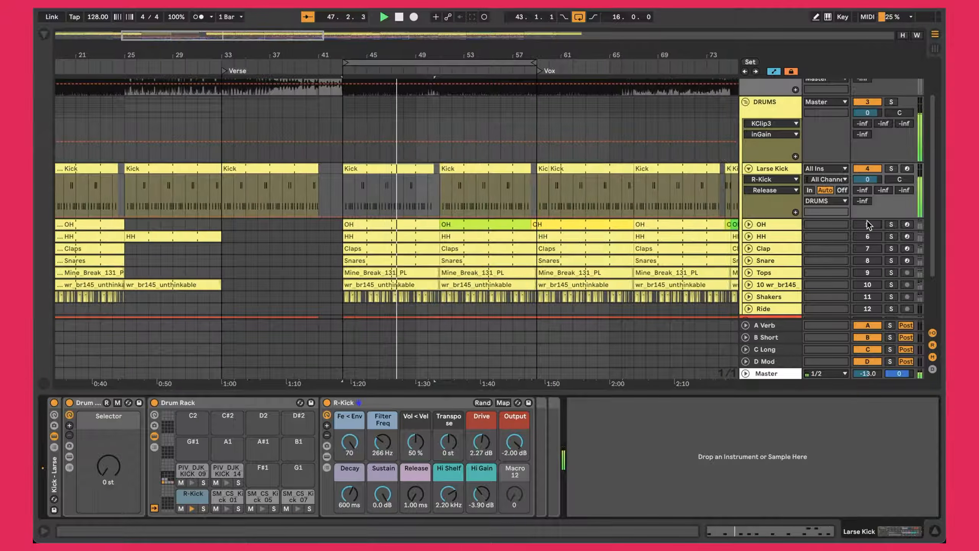
Unfold the OH track and open its clip at bar 43 for note editing.
{"action": "left_click", "coordinate": [749, 225]}
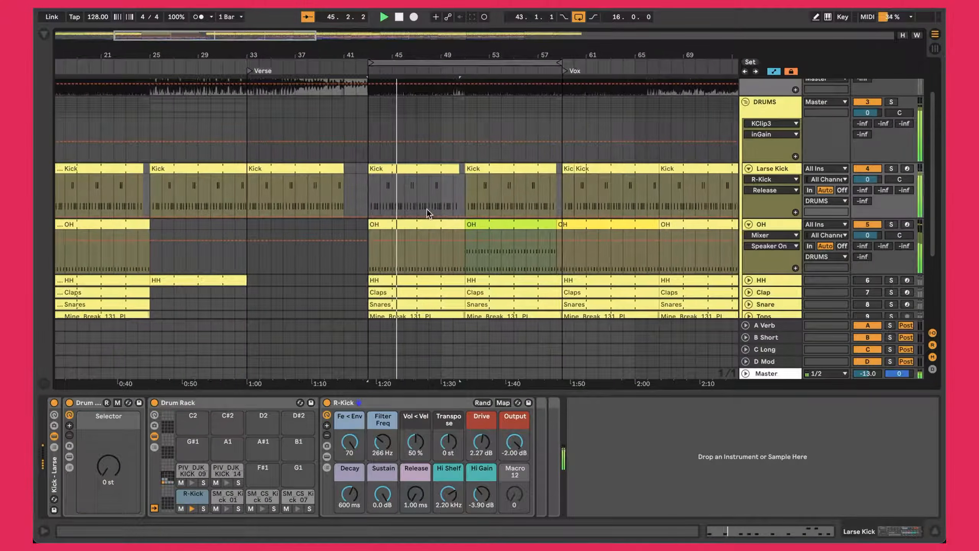
{"action": "double_click", "coordinate": [417, 224]}
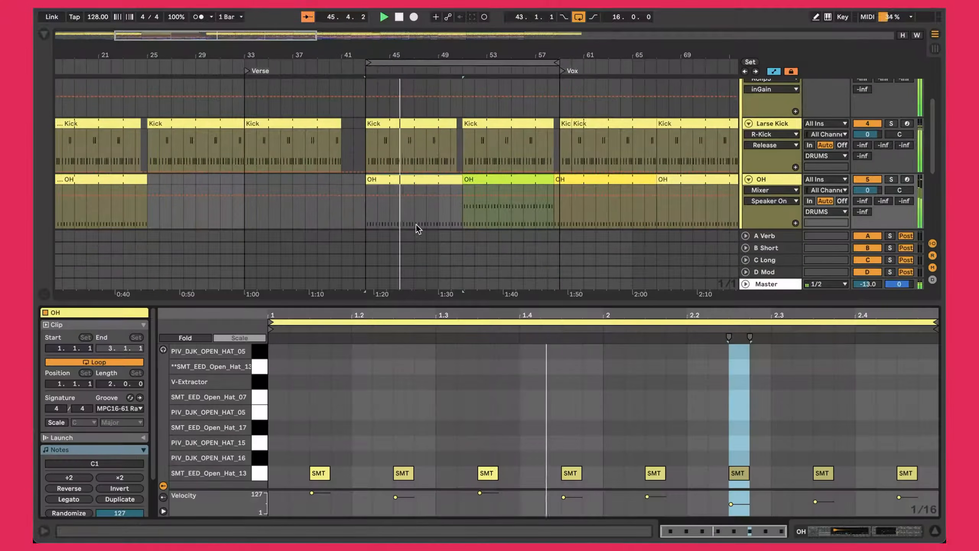
Clear the time selection in the OH clip's notes and enlarge its velocity lane.
{"action": "left_click", "coordinate": [412, 352]}
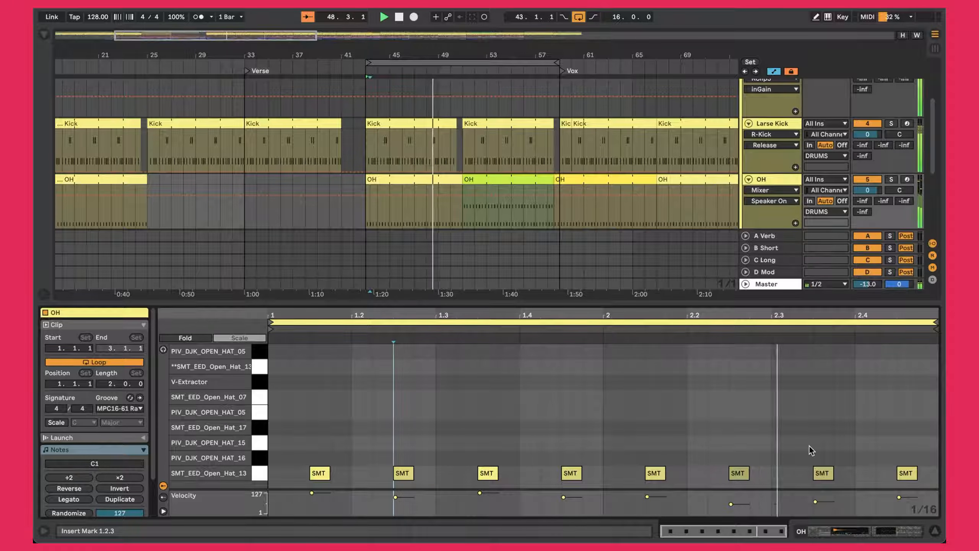
{"action": "left_click", "coordinate": [663, 418]}
{"action": "left_click_drag", "start_coordinate": [332, 489], "coordinate": [344, 412]}
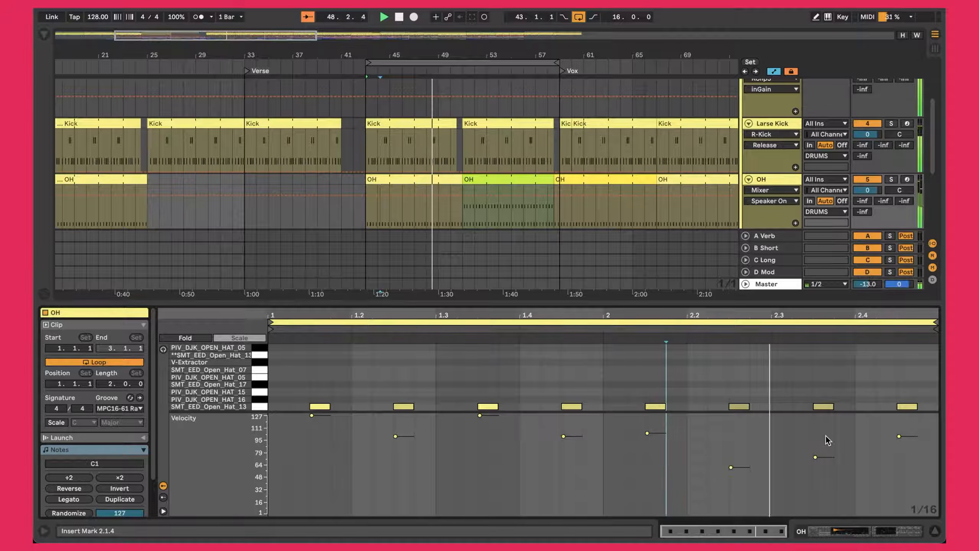
Shrink the OH clip's velocity lane and examine the OH track's devices, from the Drum Rack through EQ Eight to TRANS and the sidechain rack.
{"action": "left_click_drag", "start_coordinate": [711, 412], "coordinate": [709, 474]}
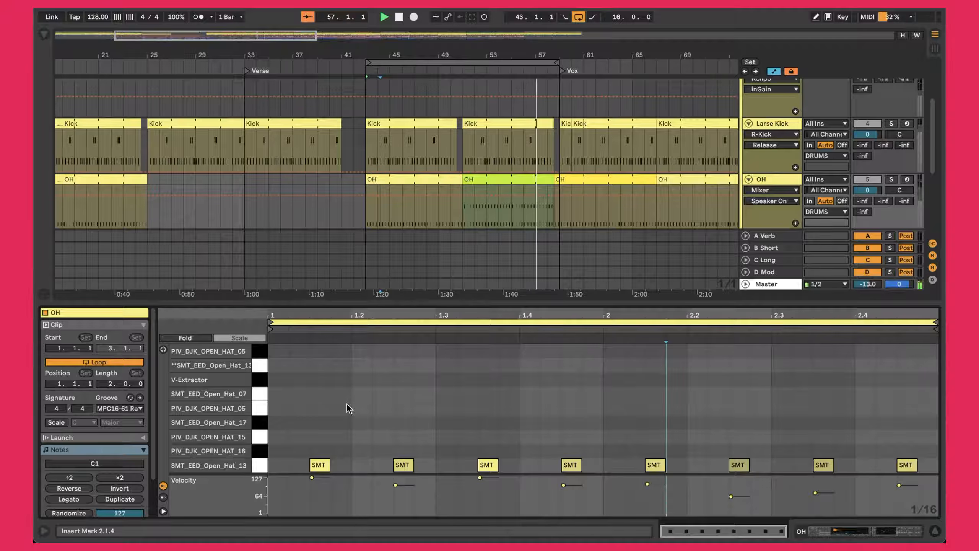
{"action": "key", "text": "shift+Tab"}
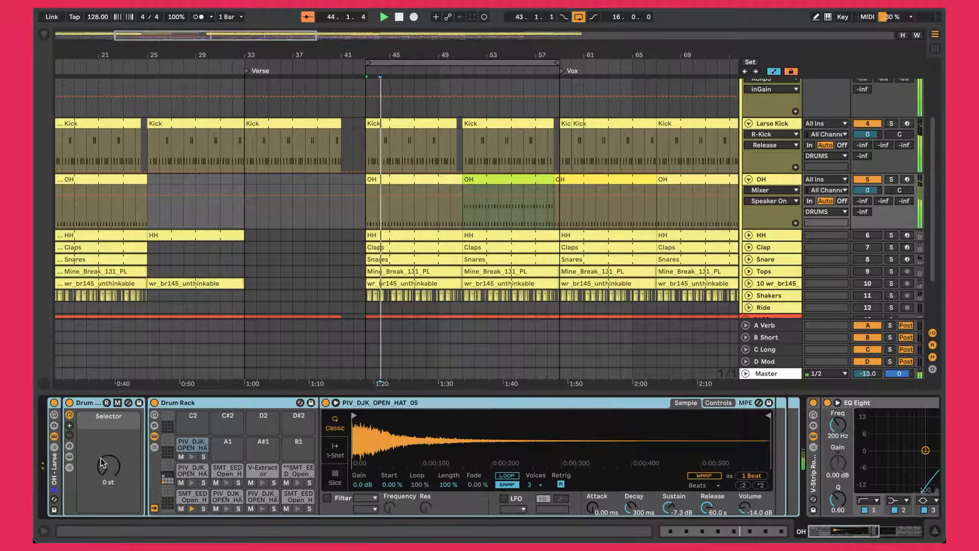
{"action": "left_click", "coordinate": [118, 465]}
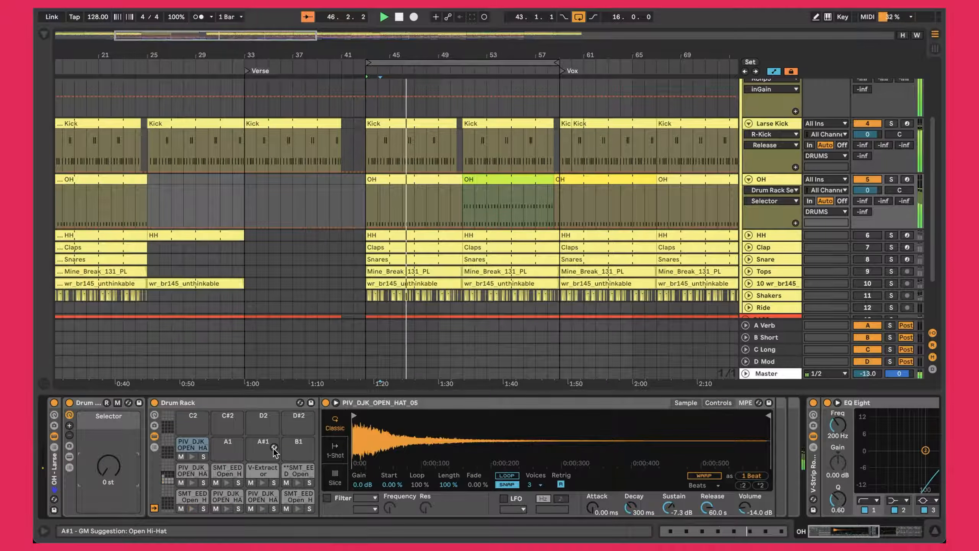
{"action": "scroll", "coordinate": [406, 450], "scroll_direction": "right", "scroll_amount": 10}
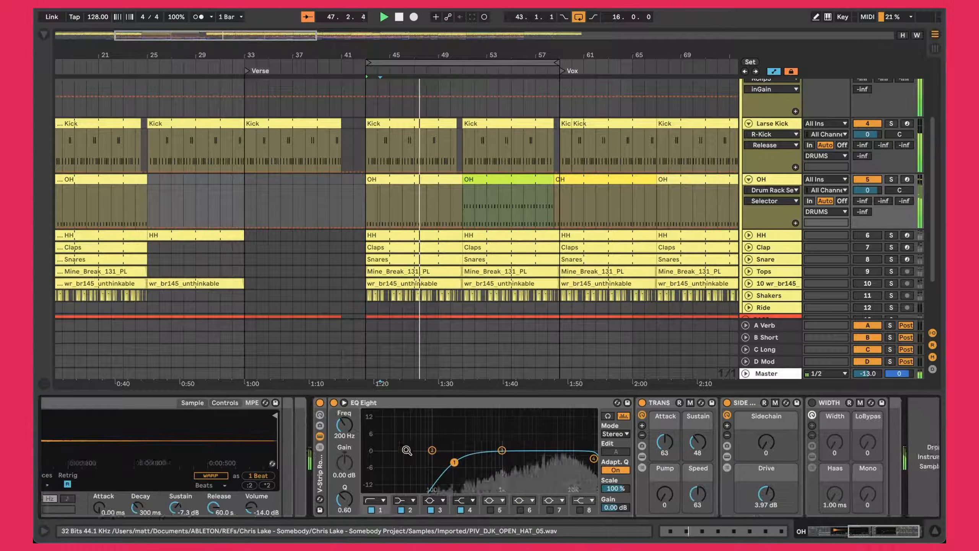
{"action": "left_click", "coordinate": [448, 401]}
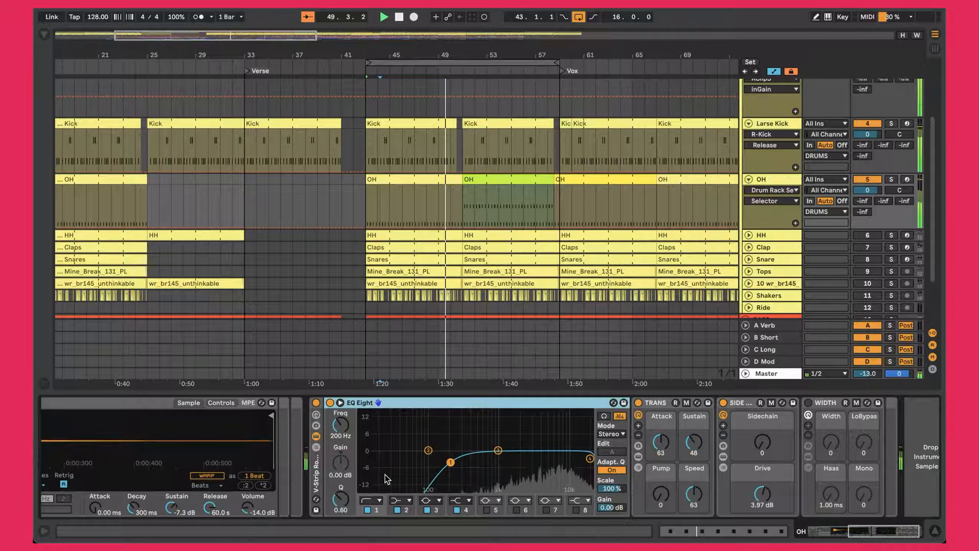
{"action": "left_click", "coordinate": [660, 404]}
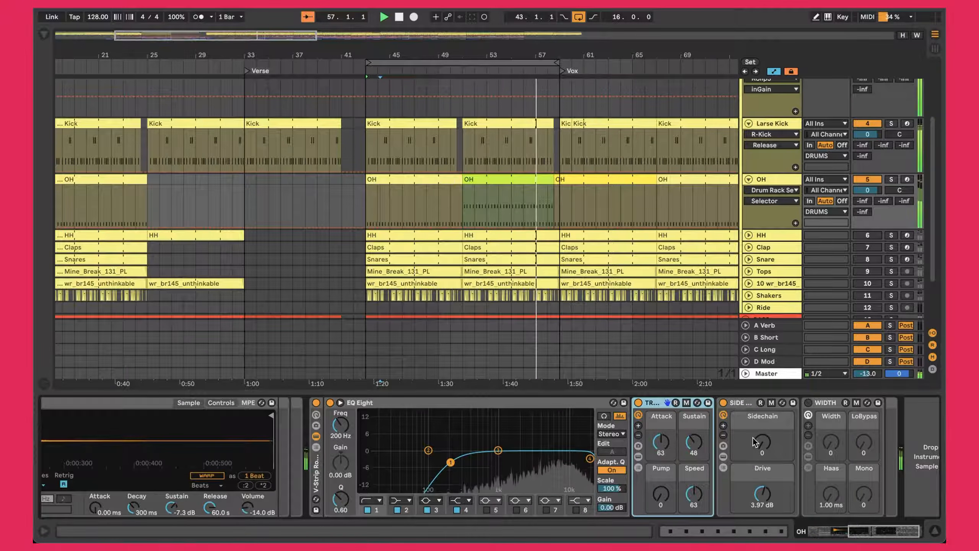
{"action": "left_click", "coordinate": [739, 433]}
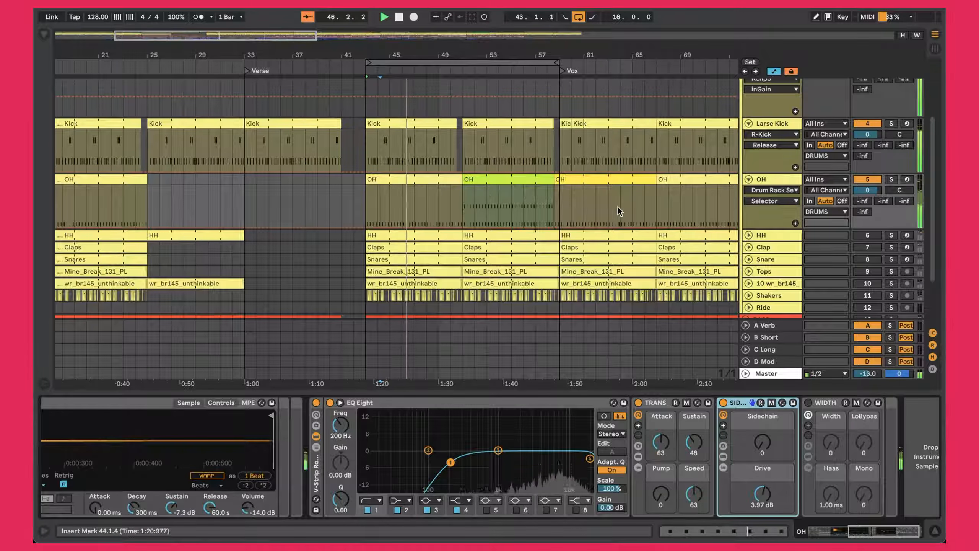
Compare the notes of the OH clips at bars 43 and 51, then return to the device view.
{"action": "double_click", "coordinate": [420, 179]}
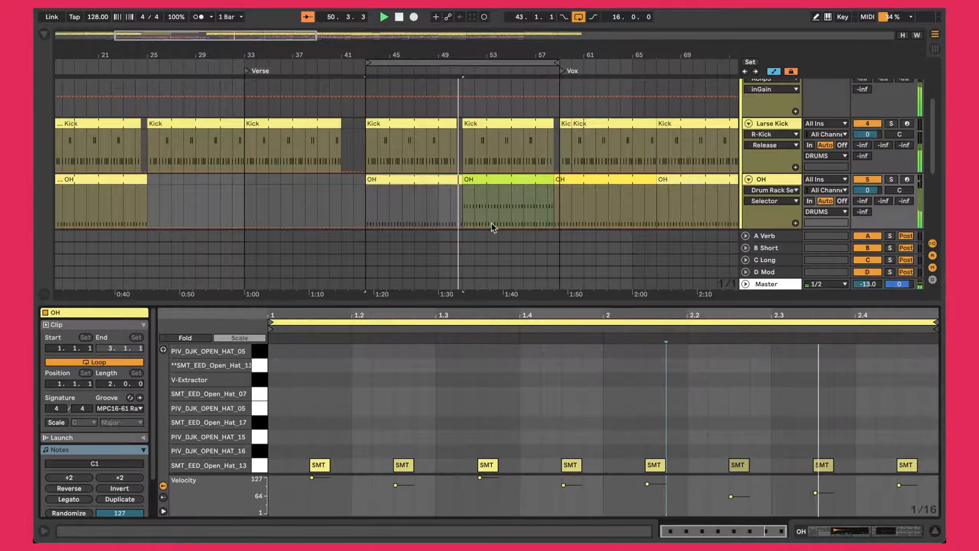
{"action": "left_click", "coordinate": [473, 177]}
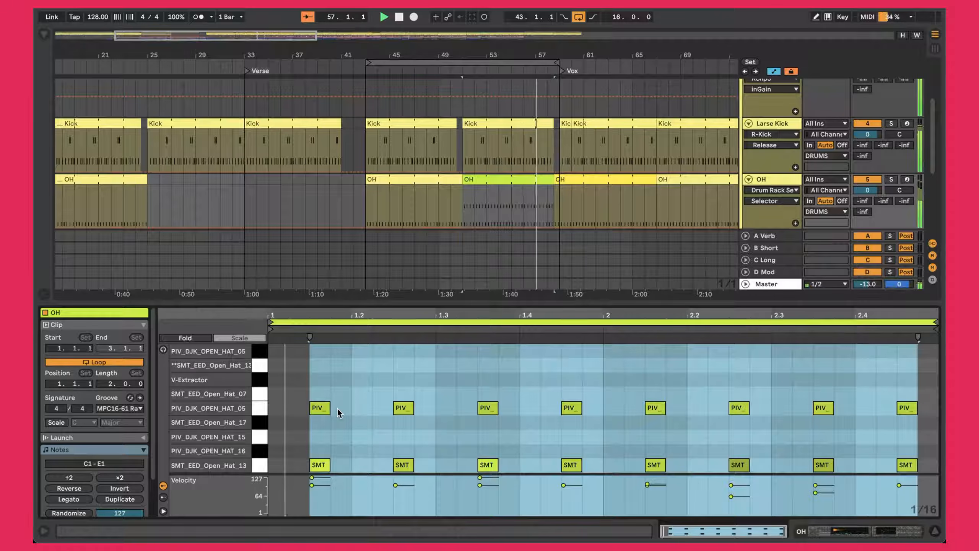
{"action": "key", "text": "shift+Tab"}
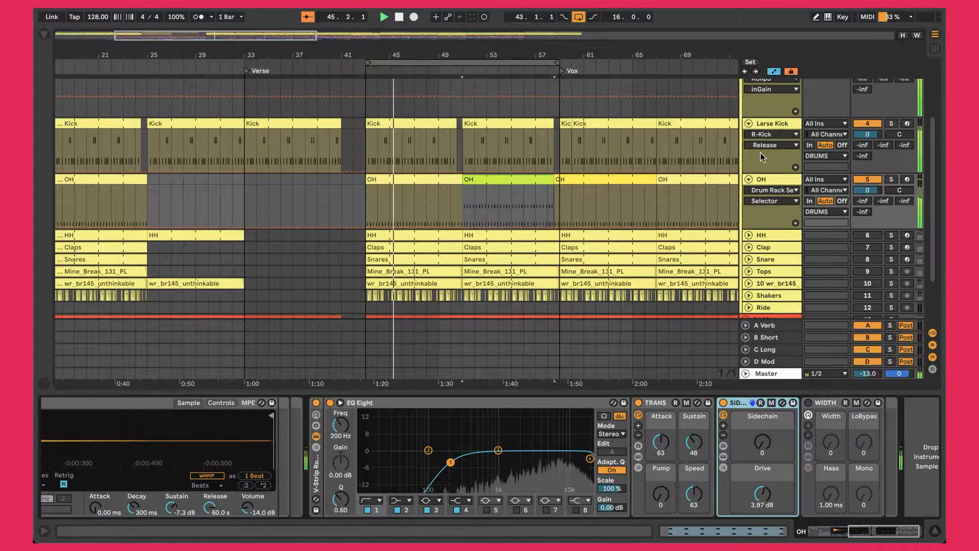
Show the Larse Kick track's devices and inspect the R-Kick pad in its Drum Rack.
{"action": "left_click", "coordinate": [772, 134]}
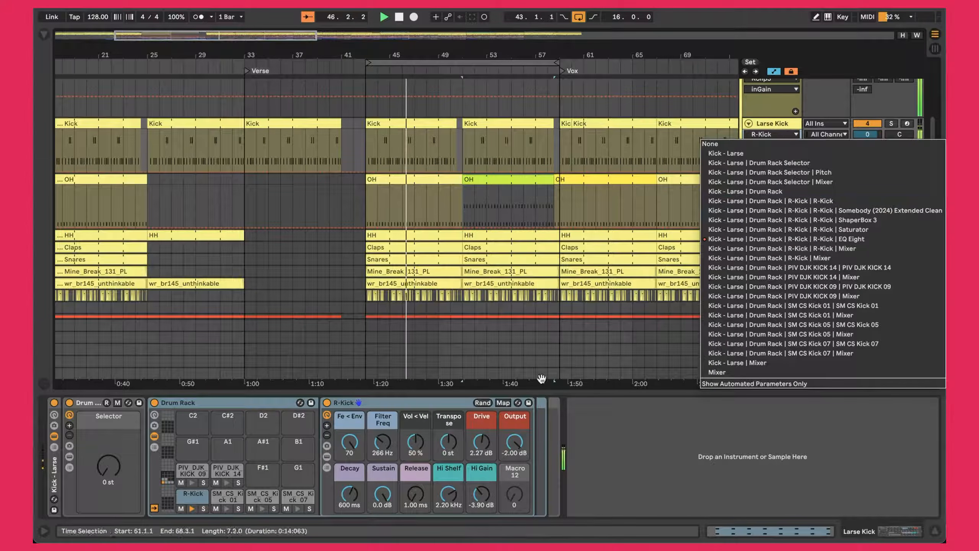
{"action": "left_click", "coordinate": [644, 441]}
{"action": "double_click", "coordinate": [193, 498]}
{"action": "double_click", "coordinate": [193, 498]}
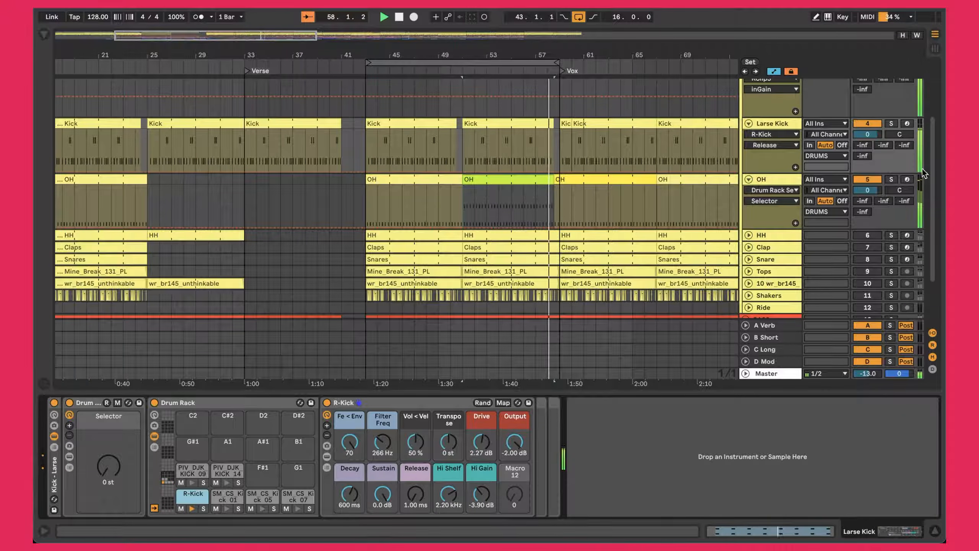
Unfold and activate the HH track, and open its clip at bar 51 for note editing.
{"action": "left_click", "coordinate": [748, 234]}
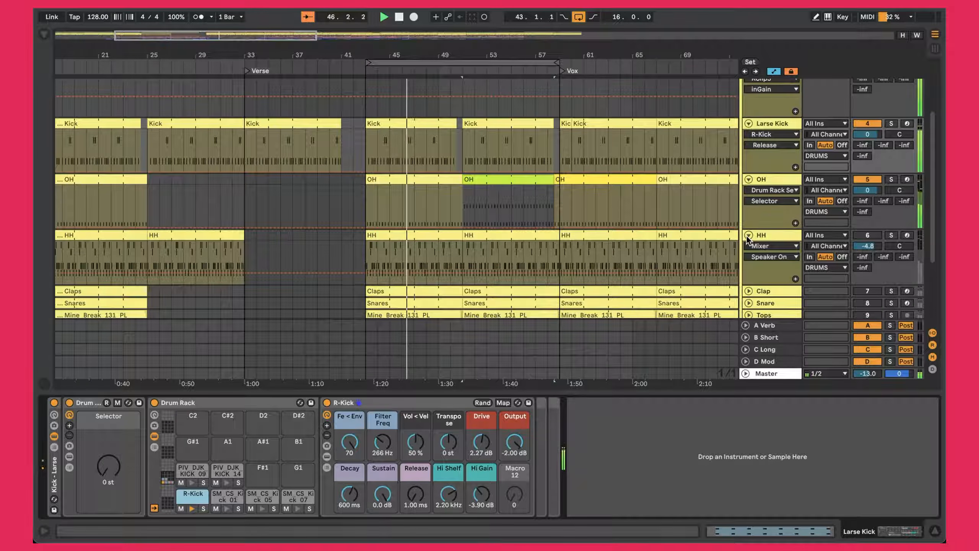
{"action": "left_click", "coordinate": [862, 236]}
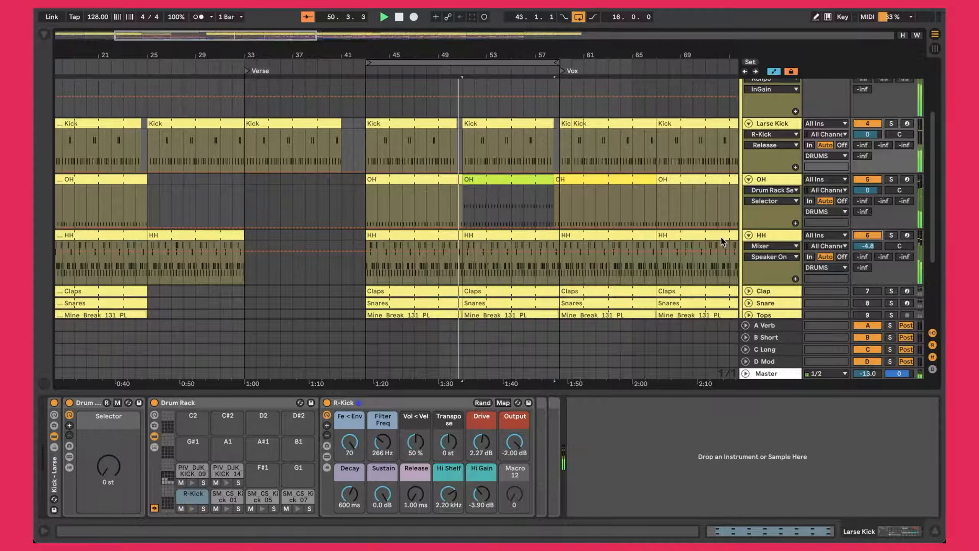
{"action": "double_click", "coordinate": [502, 235]}
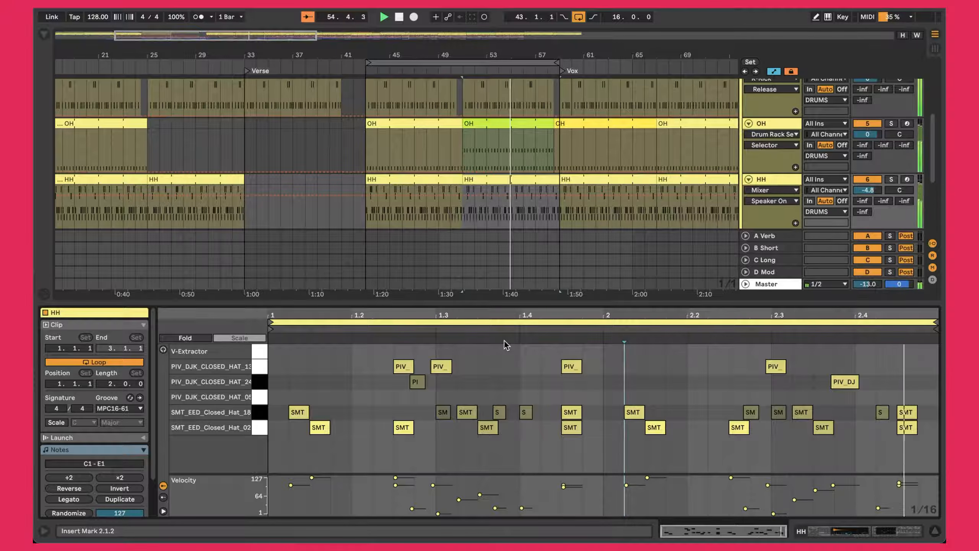
Audition the SMT_EED_Closed_Hat_02 notes in the HH clip and examine the HH track's device chain through EQ Eight and the TRANS rack.
{"action": "left_click", "coordinate": [263, 427]}
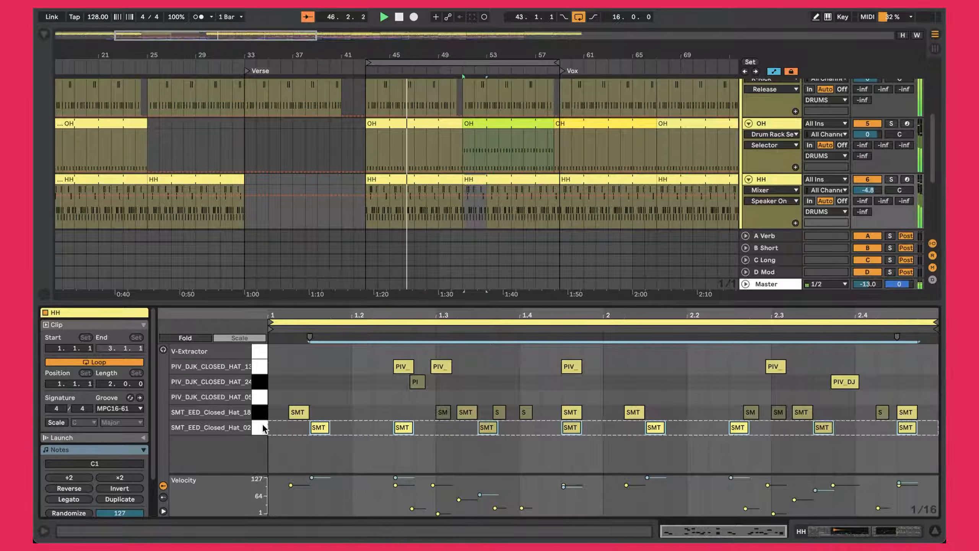
{"action": "left_click", "coordinate": [265, 429]}
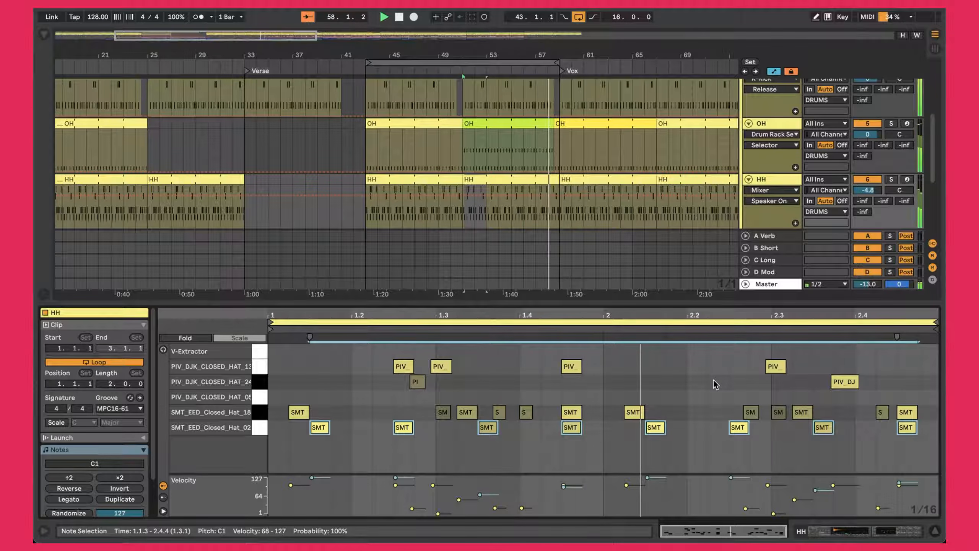
{"action": "key", "text": "shift+Tab"}
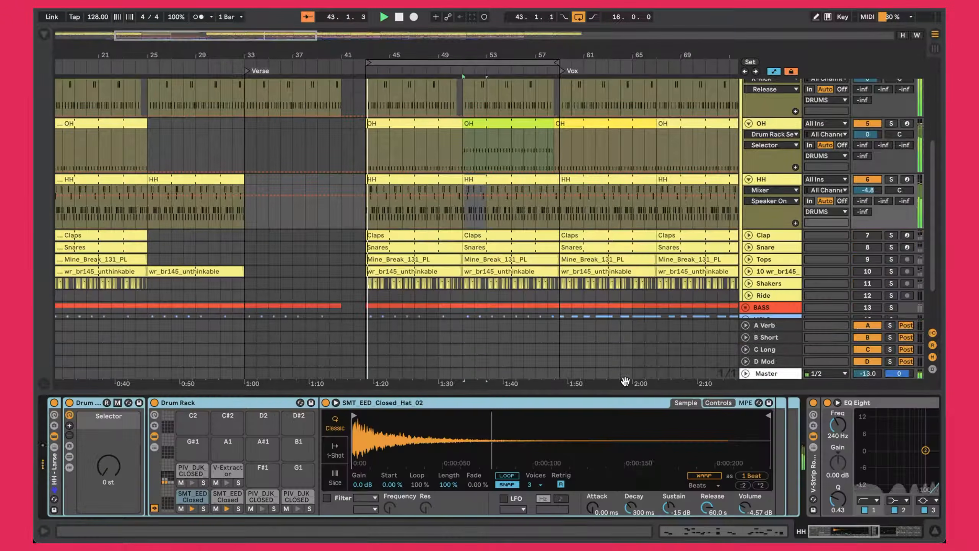
{"action": "scroll", "coordinate": [370, 457], "scroll_direction": "right", "scroll_amount": 10}
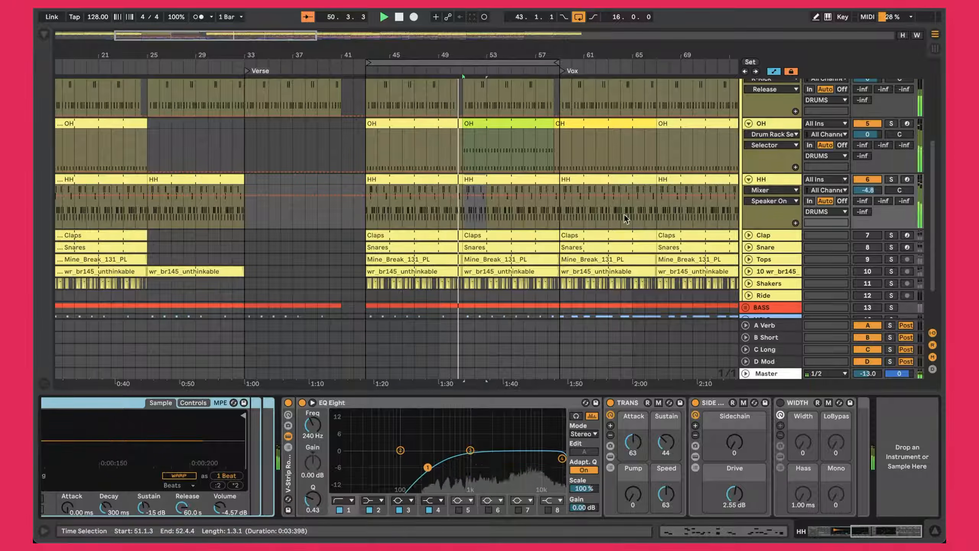
{"action": "key", "text": "F1"}
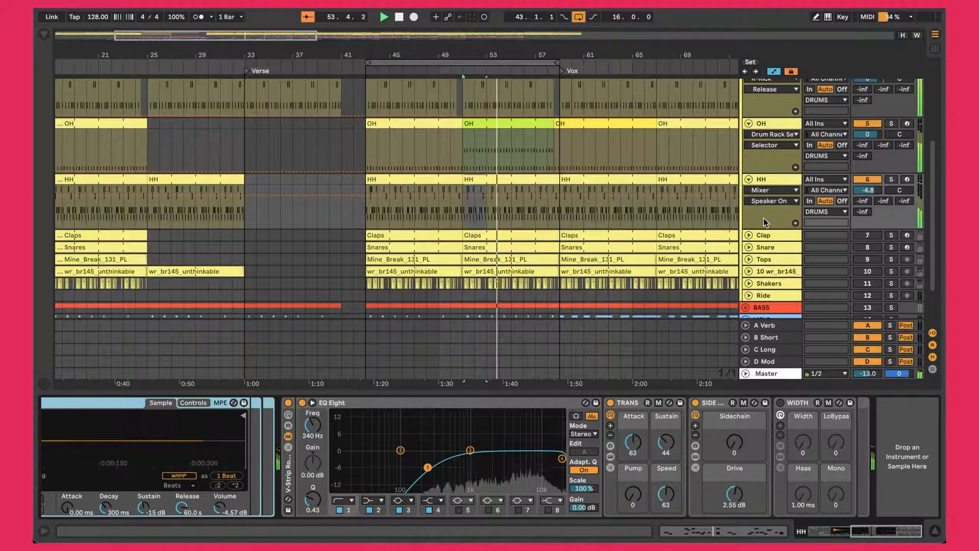
Unfold and activate the Clap track, and open its Claps clip at bar 43 in an enlarged note editor.
{"action": "left_click", "coordinate": [749, 235]}
{"action": "left_click", "coordinate": [860, 234]}
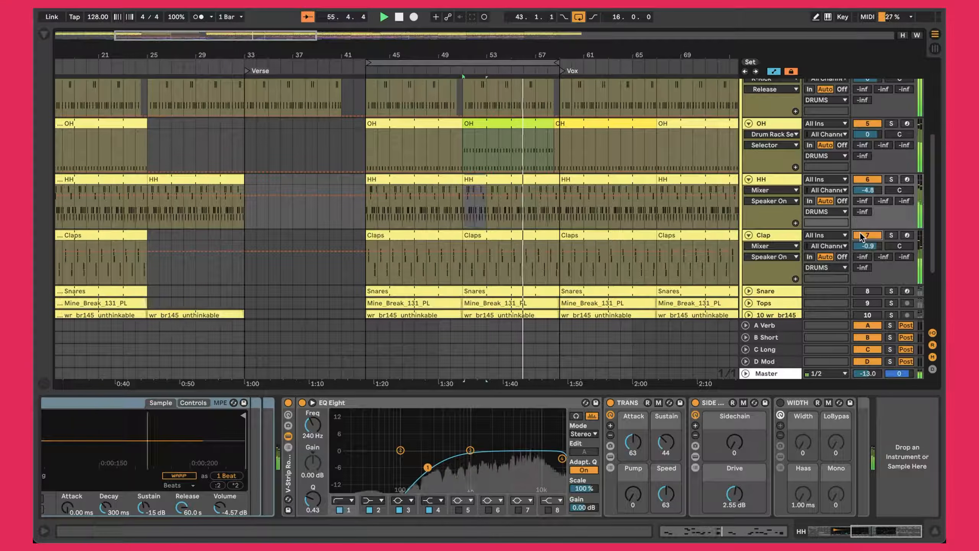
{"action": "double_click", "coordinate": [444, 241]}
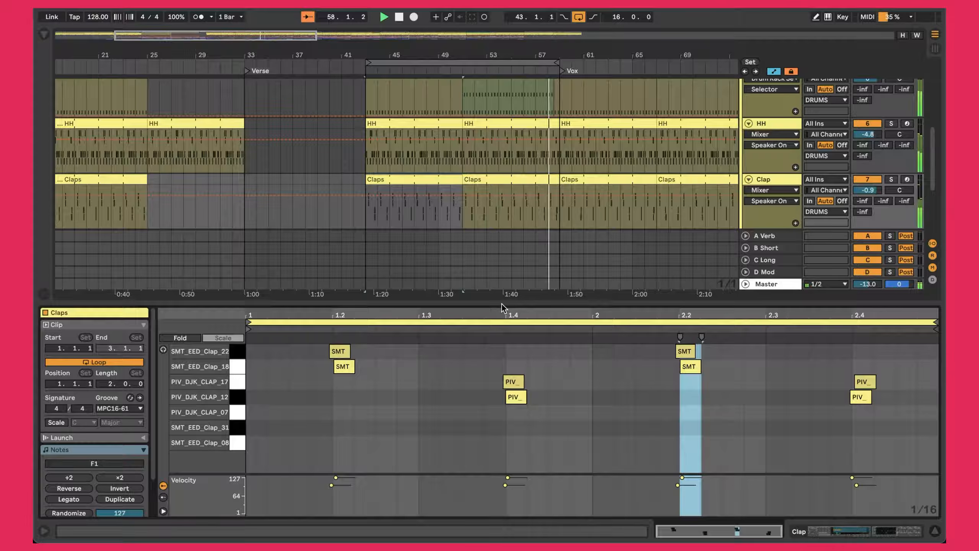
{"action": "left_click_drag", "start_coordinate": [499, 304], "coordinate": [493, 248]}
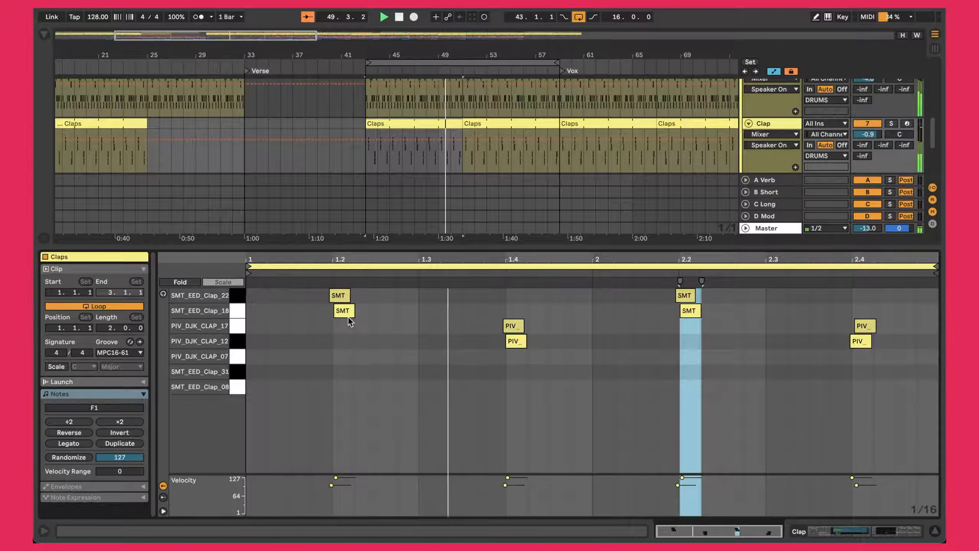
{"action": "mouse_move", "coordinate": [326, 254]}
{"action": "left_mouse_down"}
{"action": "mouse_move", "coordinate": [326, 308]}
{"action": "mouse_move", "coordinate": [326, 254]}
{"action": "left_mouse_up"}
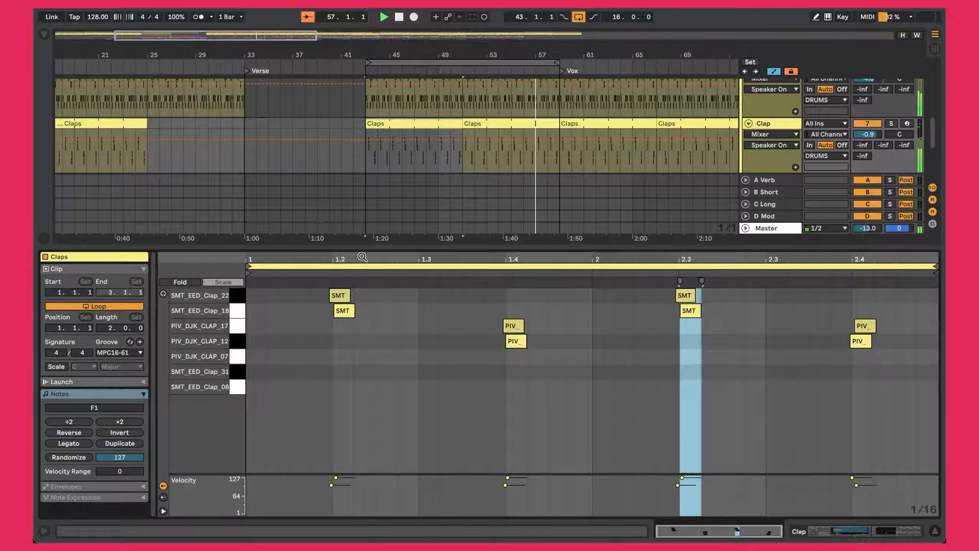
Audition the SMT_EED_Clap_18 row and select the SMT_EED_Clap_22 note at beat 1.2 and the PIV_DJK_CLAP_12 note at beat 1.4.
{"action": "left_click", "coordinate": [235, 311]}
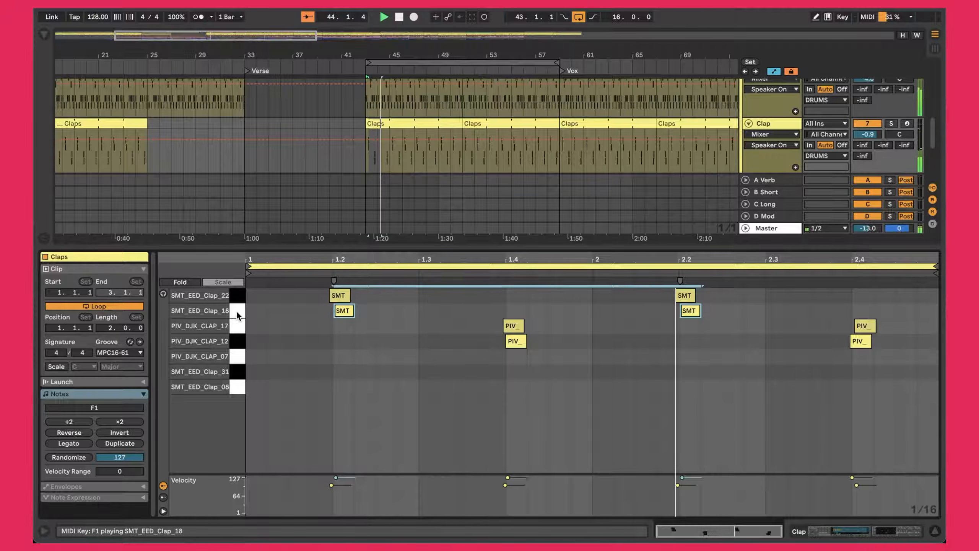
{"action": "left_click", "coordinate": [338, 295]}
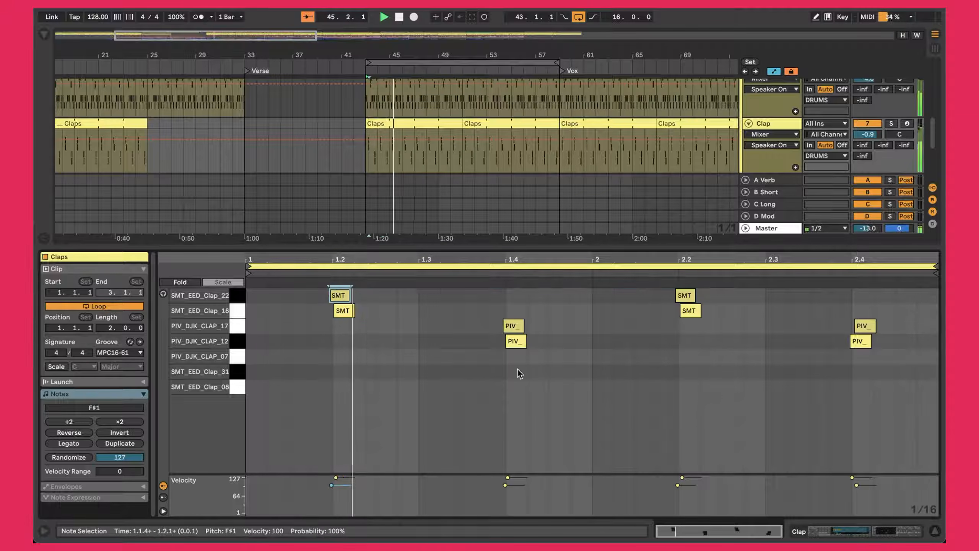
{"action": "left_click", "coordinate": [515, 343]}
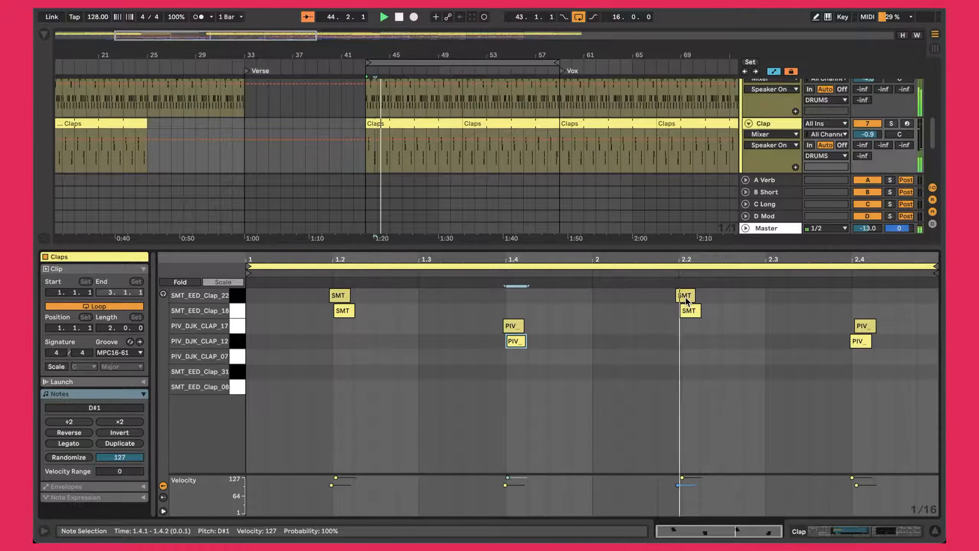
Examine the Clap track's device chain from the Drum Rack to the WIDTH rack.
{"action": "key", "text": "shift+Tab"}
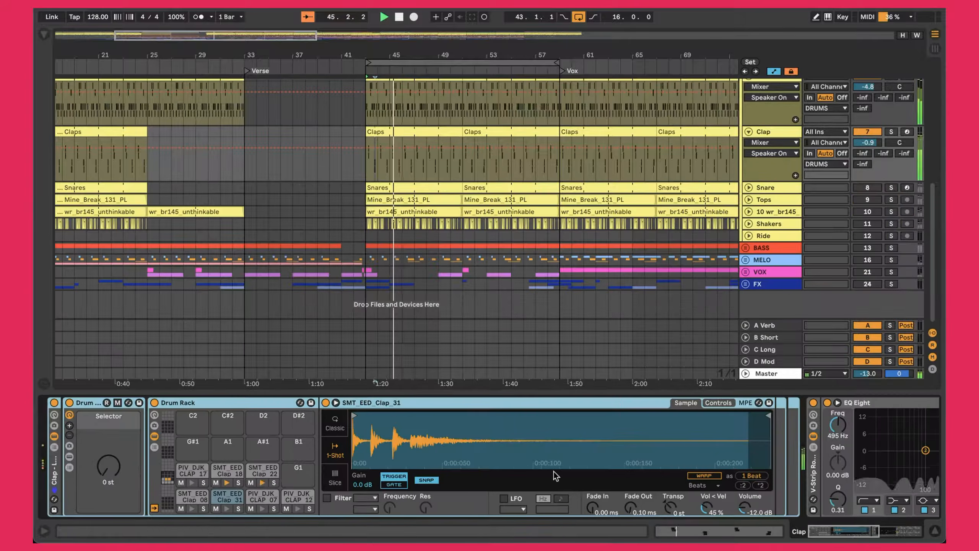
{"action": "scroll", "coordinate": [547, 434], "scroll_direction": "right", "scroll_amount": 10}
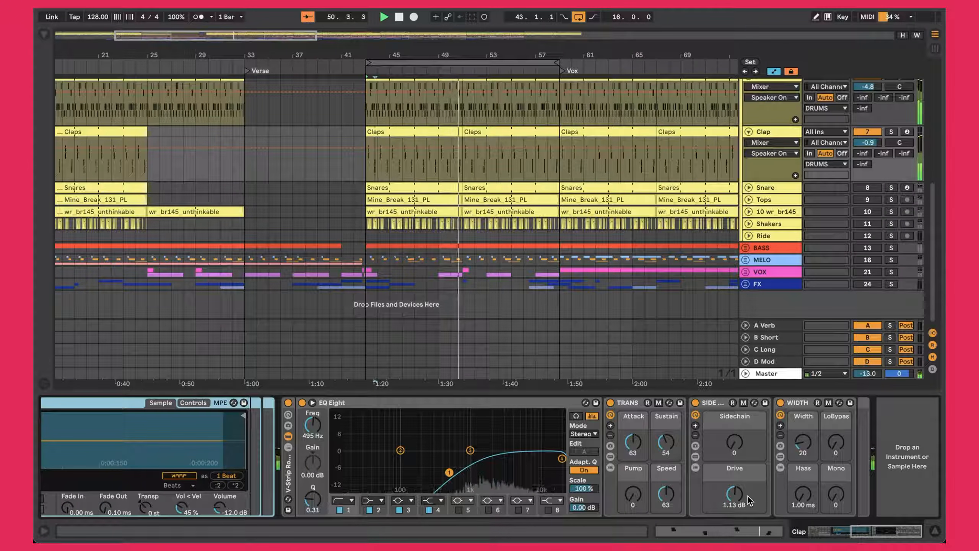
{"action": "left_click", "coordinate": [800, 402]}
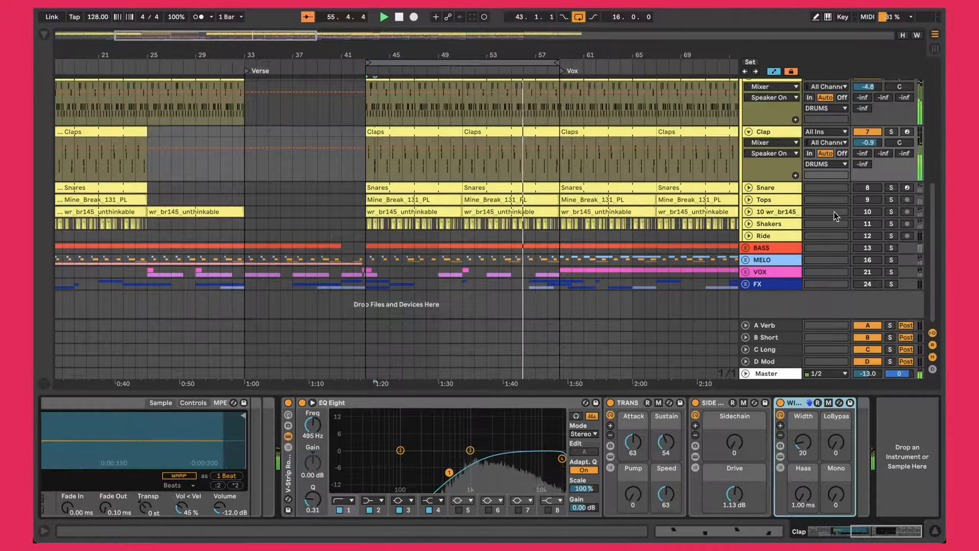
Unfold and activate the Snare track, and open its Snares clip at bar 43 for note editing.
{"action": "left_click", "coordinate": [748, 187]}
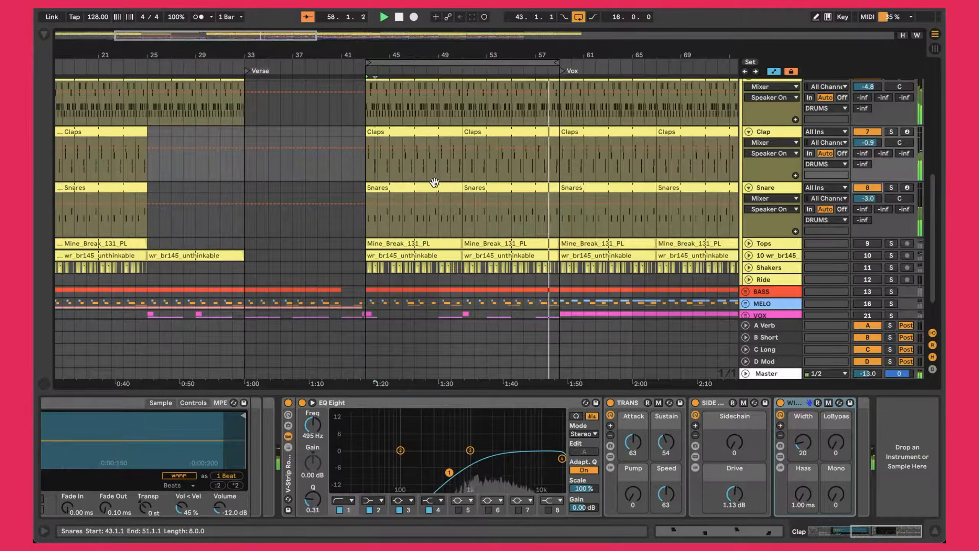
{"action": "left_click", "coordinate": [434, 187]}
{"action": "double_click", "coordinate": [434, 183]}
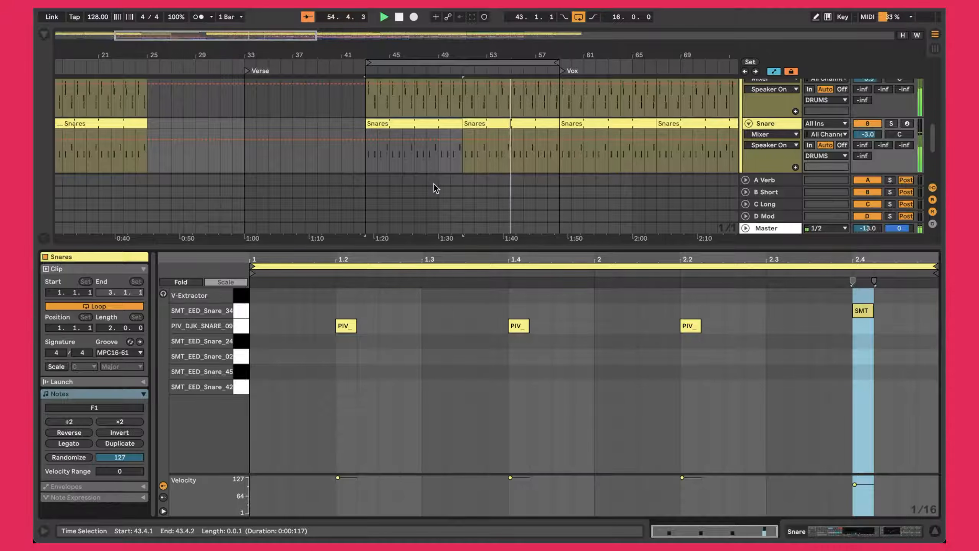
Audition the PIV_DJK_SNARE_09 notes in the Snares clip and examine the Snare track's device chain up to the WIDTH rack.
{"action": "left_click", "coordinate": [241, 326]}
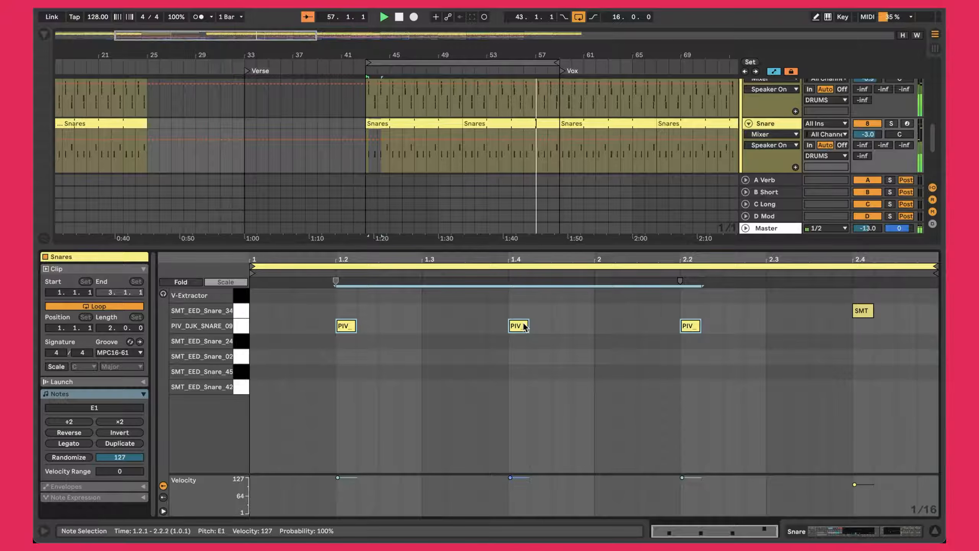
{"action": "key", "text": "shift+Tab"}
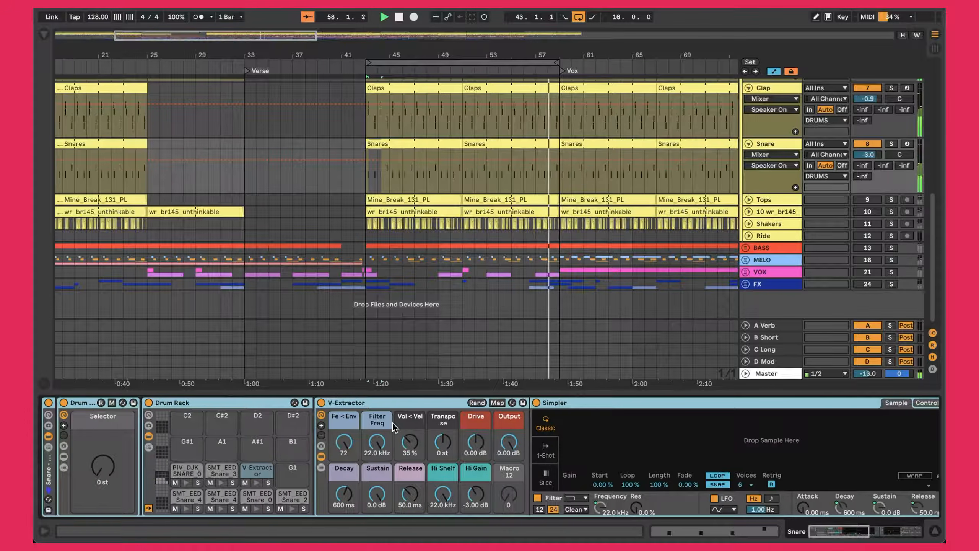
{"action": "scroll", "coordinate": [392, 423], "scroll_direction": "right", "scroll_amount": 10}
{"action": "scroll", "coordinate": [392, 423], "scroll_direction": "right", "scroll_amount": 8}
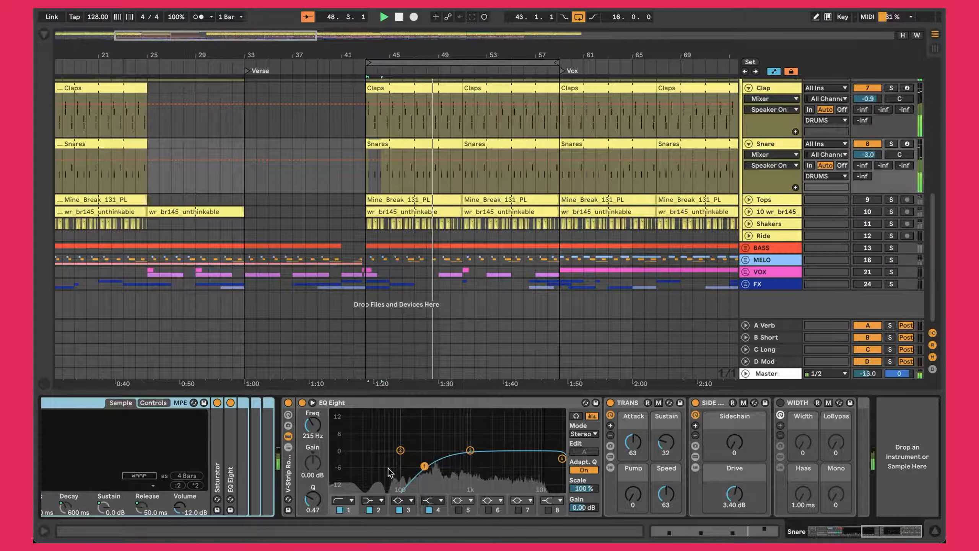
Close the device view and look over the drum tracks from the kick down to the snare as they play together.
{"action": "left_click", "coordinate": [626, 404]}
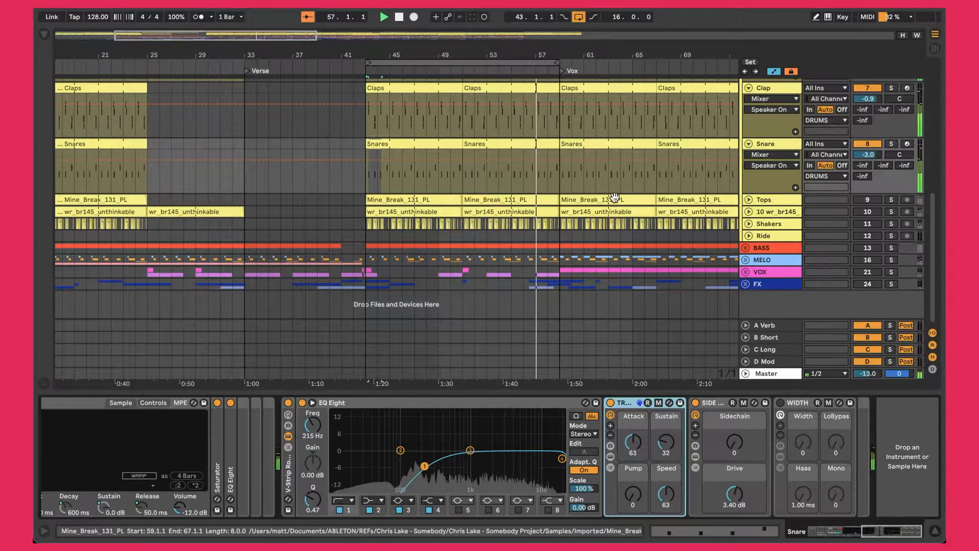
{"action": "key", "text": "alt+super+l"}
{"action": "scroll", "coordinate": [615, 197], "scroll_direction": "up", "scroll_amount": 3}
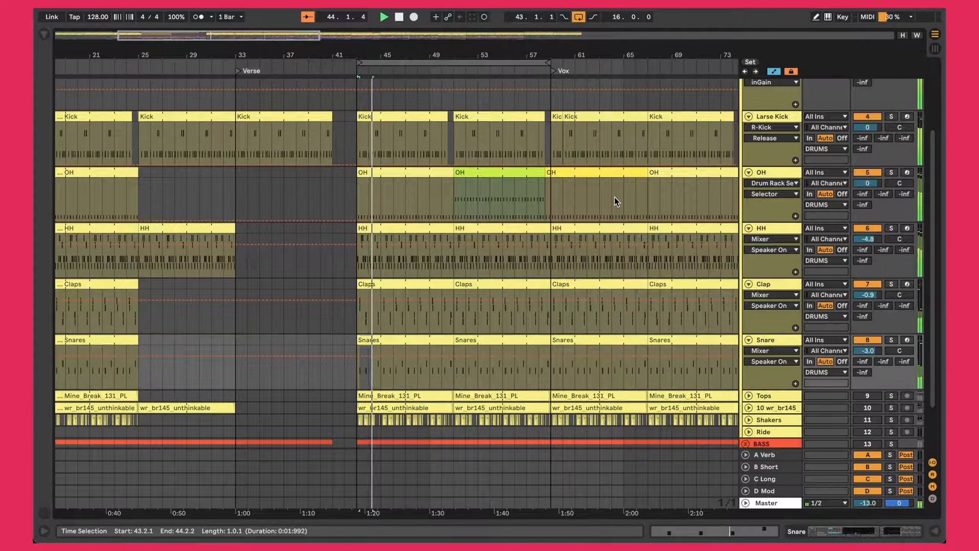
{"action": "scroll", "coordinate": [615, 197], "scroll_direction": "down", "scroll_amount": 5}
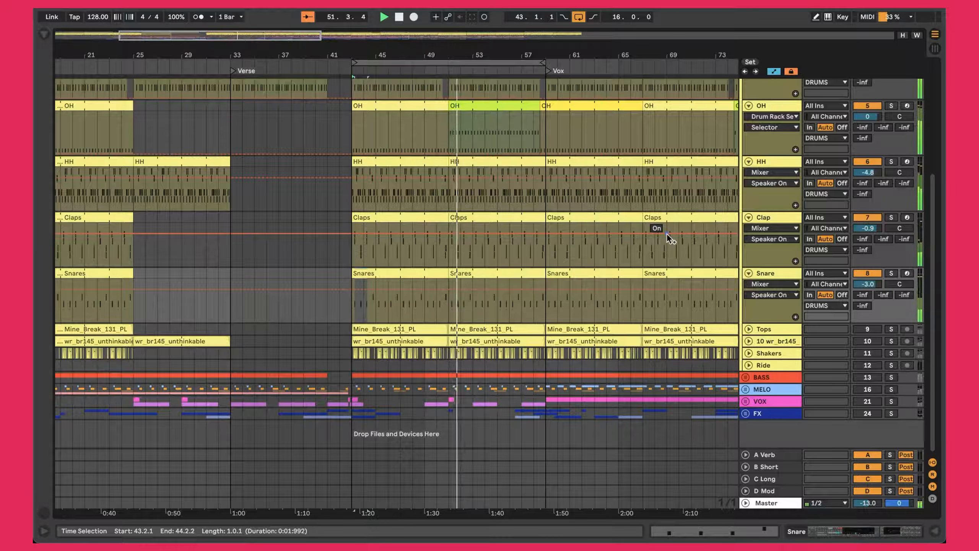
Unfold and activate the Tops track, and audition it from bar 43 with its volume raised to 3.8 dB and restored to -3.0 dB.
{"action": "left_click", "coordinate": [747, 329]}
{"action": "key", "text": "space"}
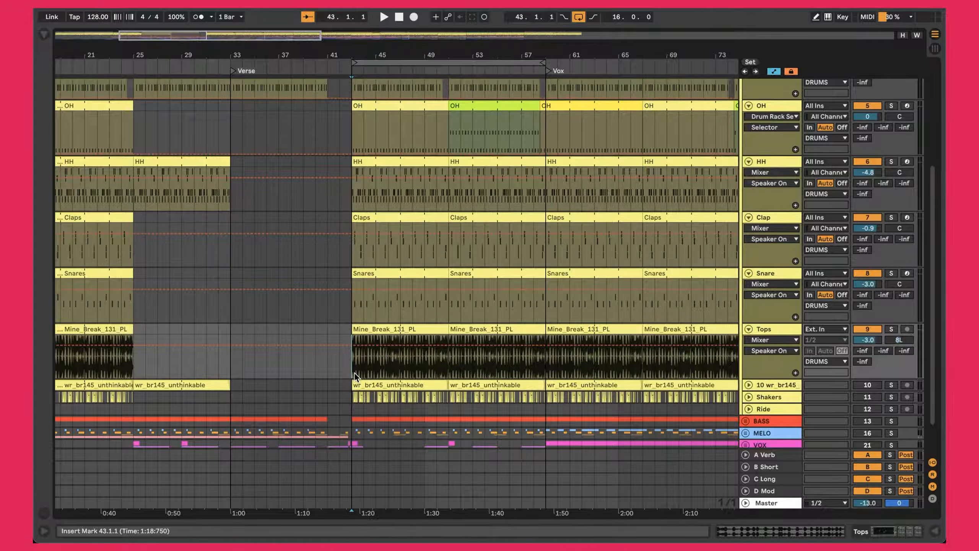
{"action": "key", "text": "space"}
{"action": "left_click_drag", "start_coordinate": [868, 340], "coordinate": [868, 321]}
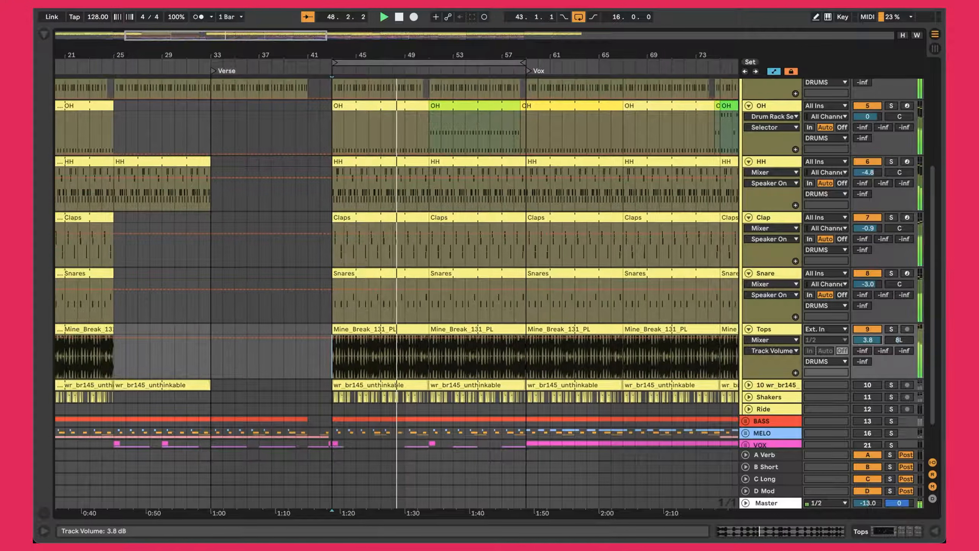
{"action": "left_click_drag", "start_coordinate": [867, 340], "coordinate": [868, 355]}
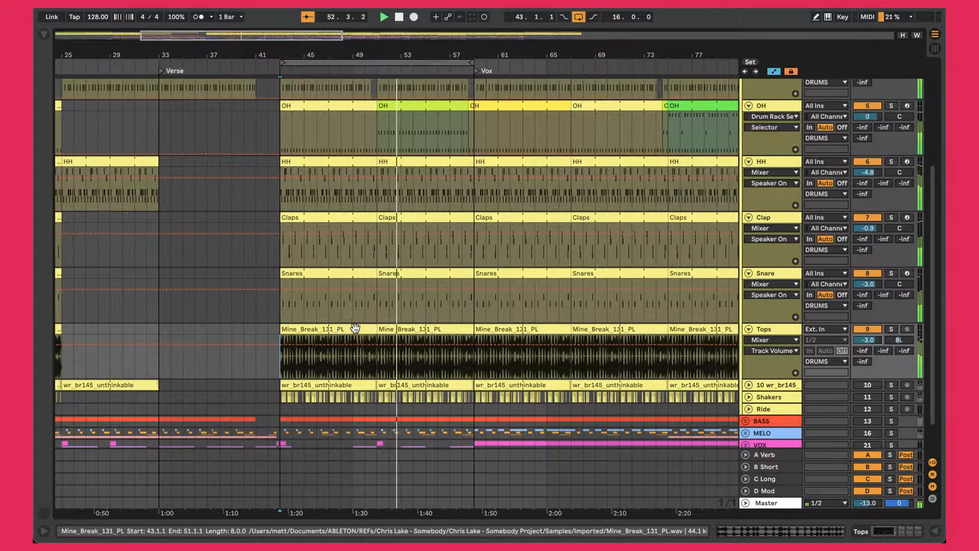
Open the Mine_Break_131_PL clip at bar 43, keep the transient loop mode off and set the transient envelope to 65.
{"action": "double_click", "coordinate": [353, 327]}
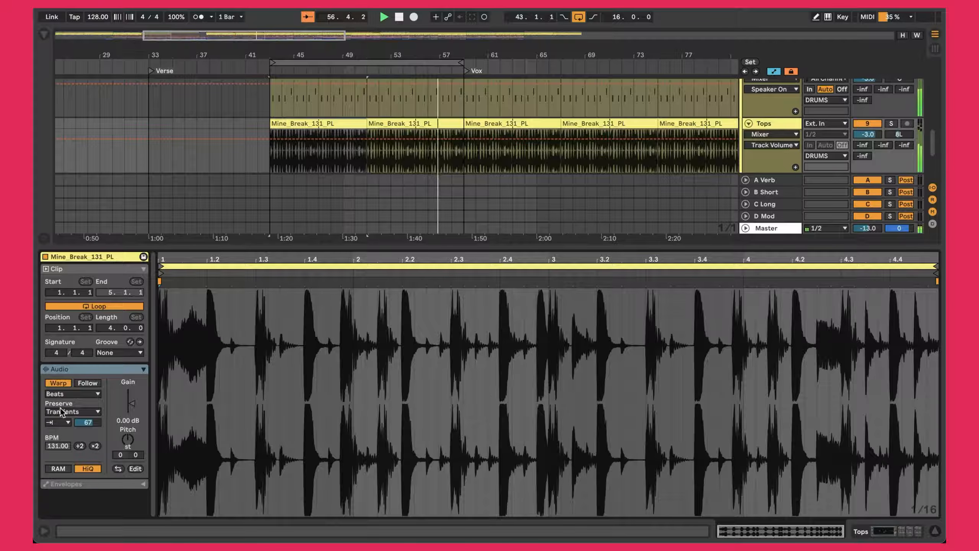
{"action": "left_click", "coordinate": [60, 422]}
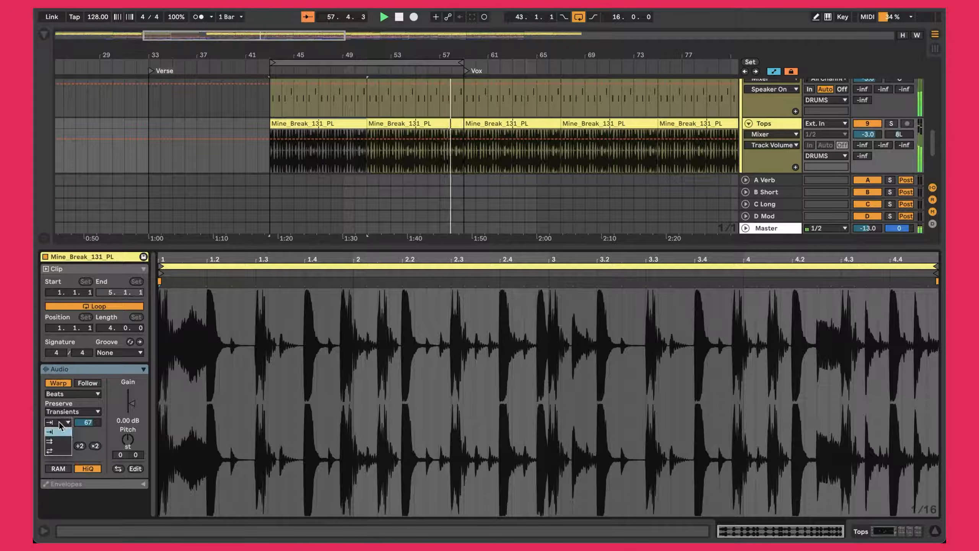
{"action": "left_click", "coordinate": [53, 433]}
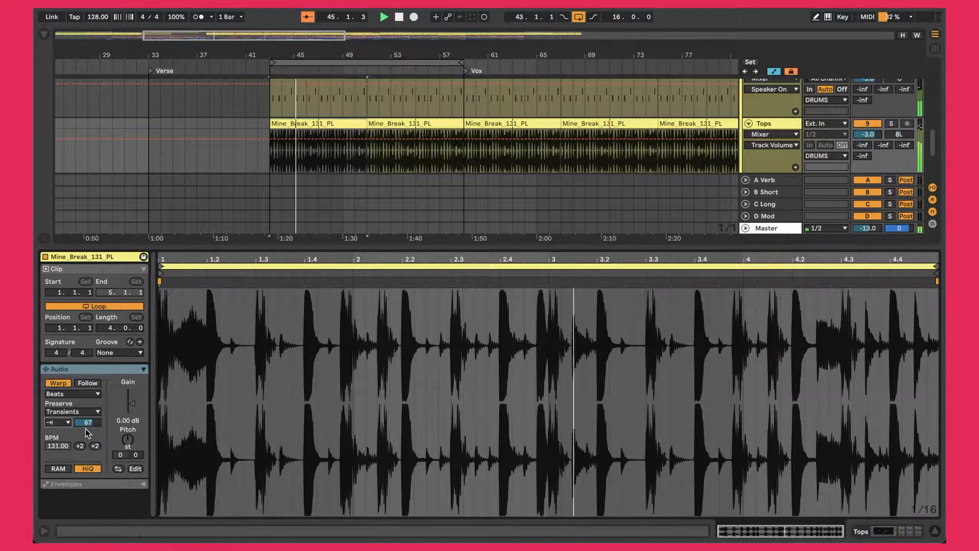
{"action": "left_click_drag", "start_coordinate": [86, 422], "coordinate": [86, 425]}
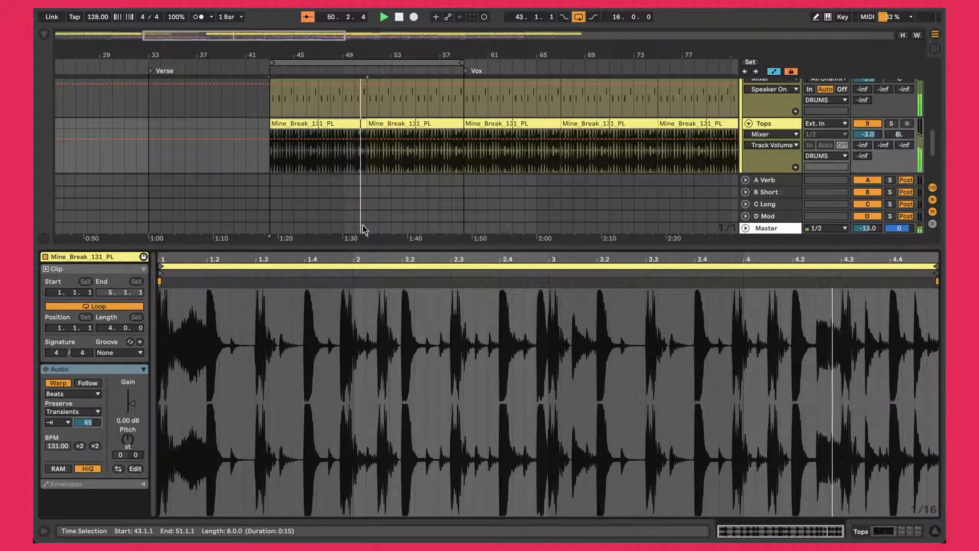
Restart playback from bar 43 to audition the Tops loop.
{"action": "left_click", "coordinate": [272, 156]}
{"action": "key", "text": "space"}
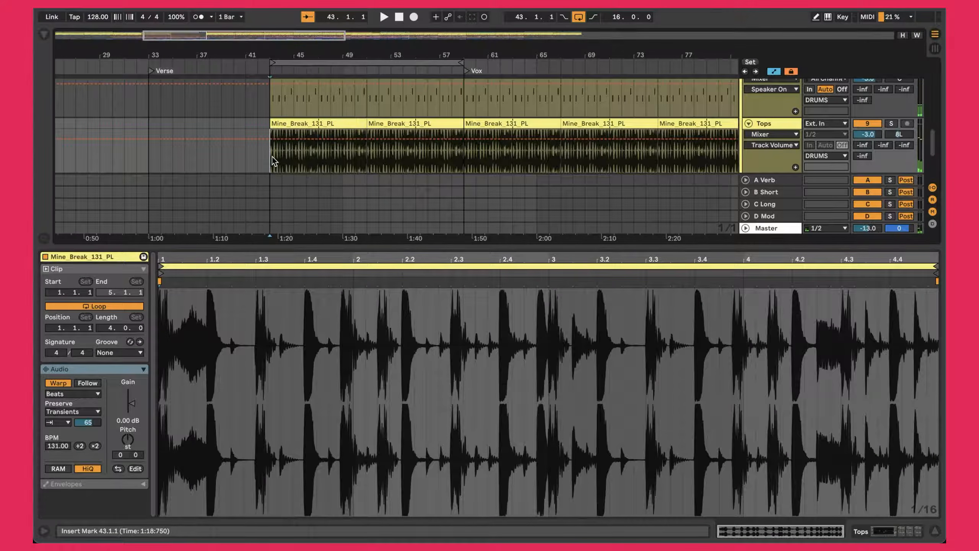
{"action": "scroll", "coordinate": [272, 156], "scroll_direction": "left", "scroll_amount": 4}
{"action": "key", "text": "space"}
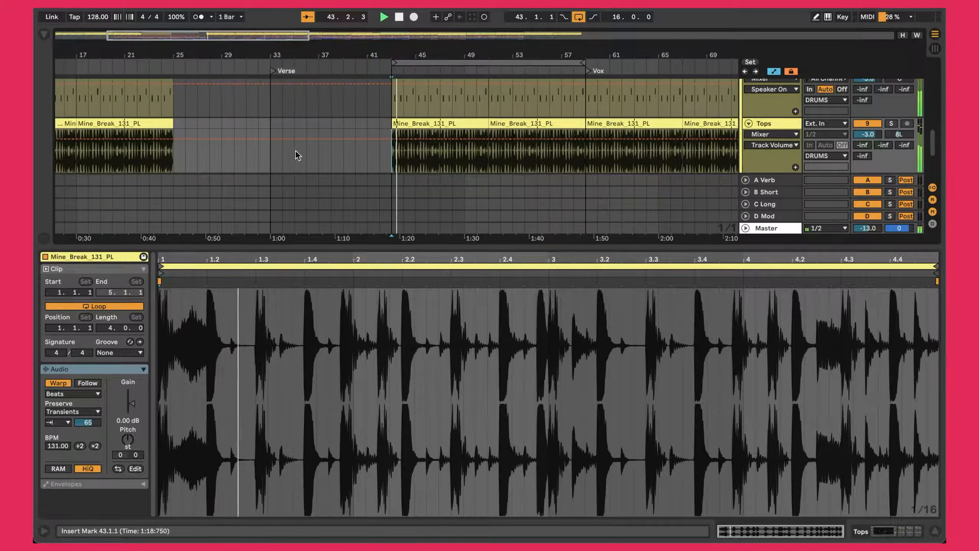
Examine the Tops track's device chain, including the Utility, Shaper and Saturator inside the sidechain rack.
{"action": "key", "text": "shift+Tab"}
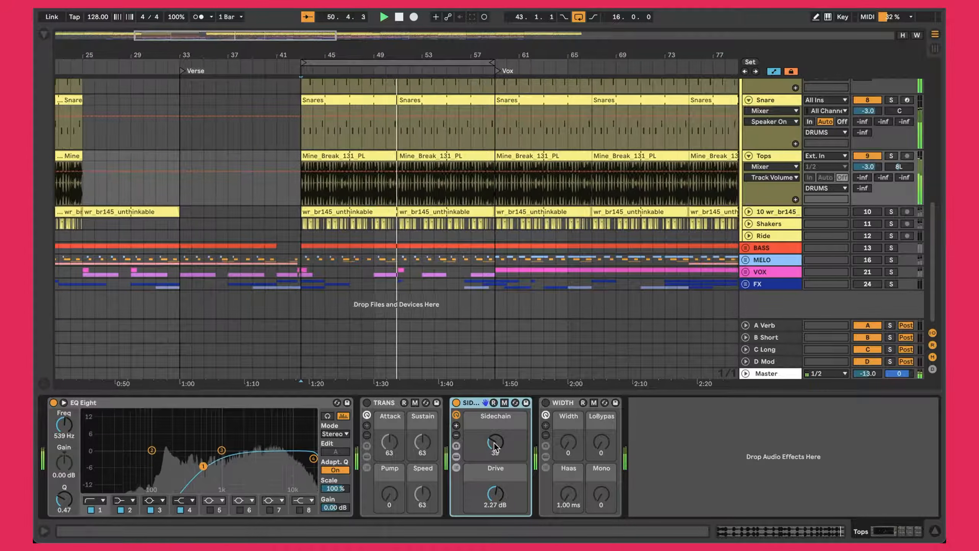
{"action": "left_click", "coordinate": [457, 456]}
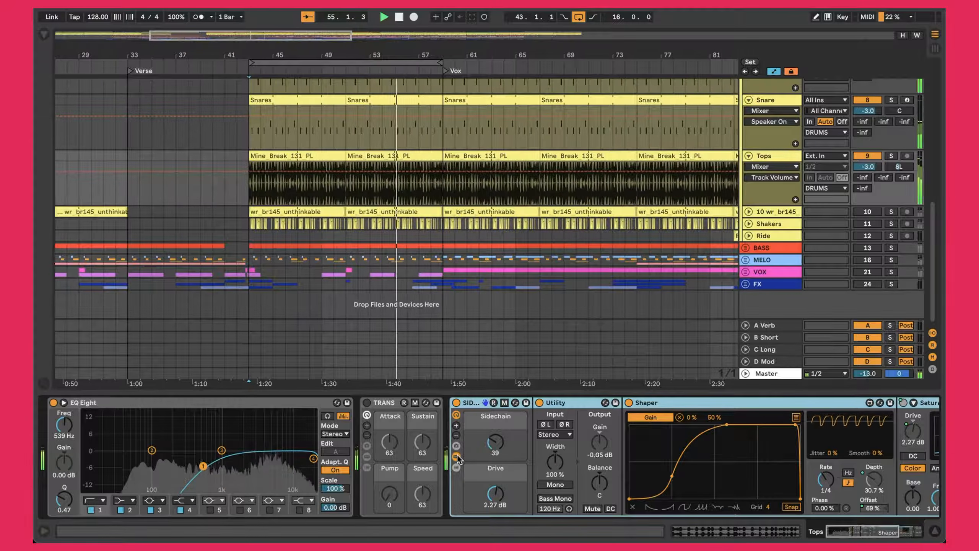
{"action": "left_click", "coordinate": [456, 457]}
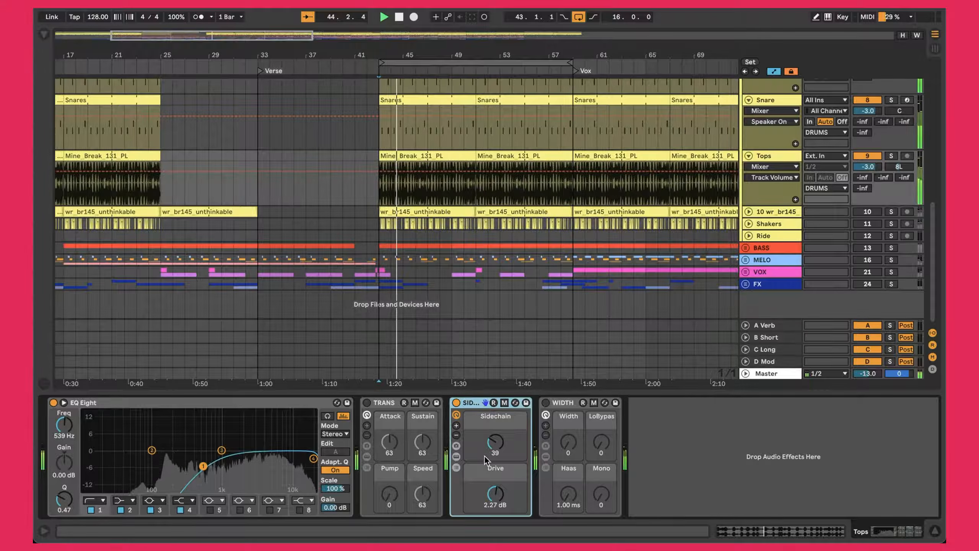
Unfold and activate the 10 wr_br145 track, and play the arrangement from bar 43.
{"action": "key", "text": "space"}
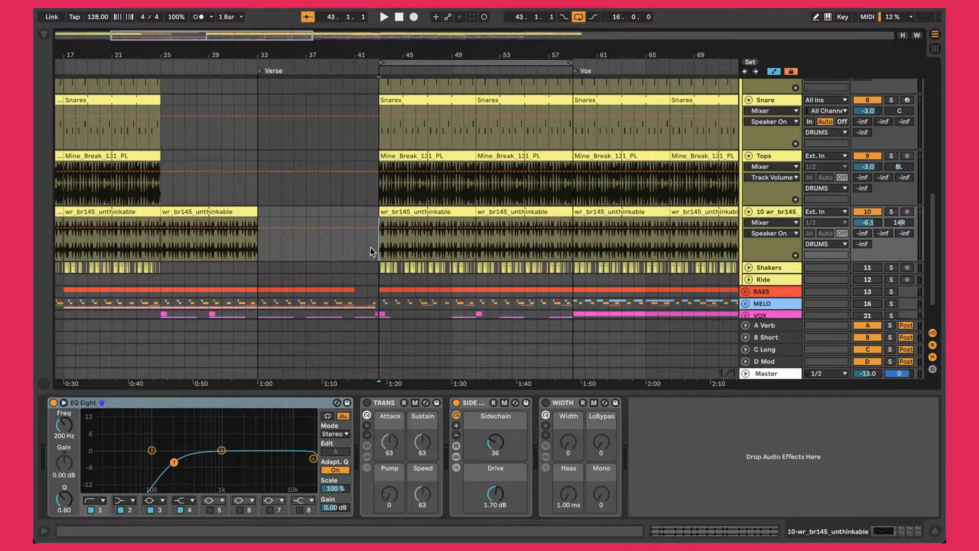
{"action": "left_click", "coordinate": [379, 247]}
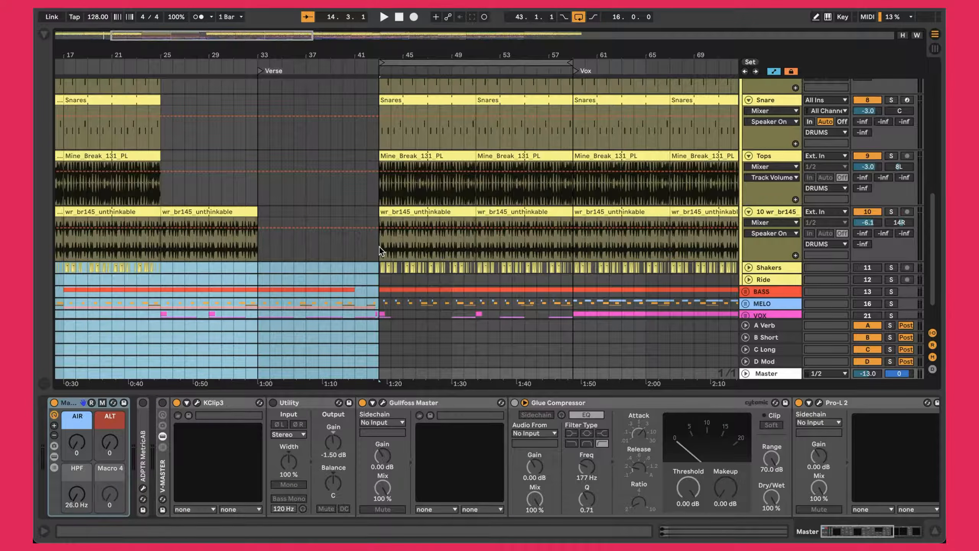
{"action": "left_click", "coordinate": [379, 241]}
{"action": "key", "text": "space"}
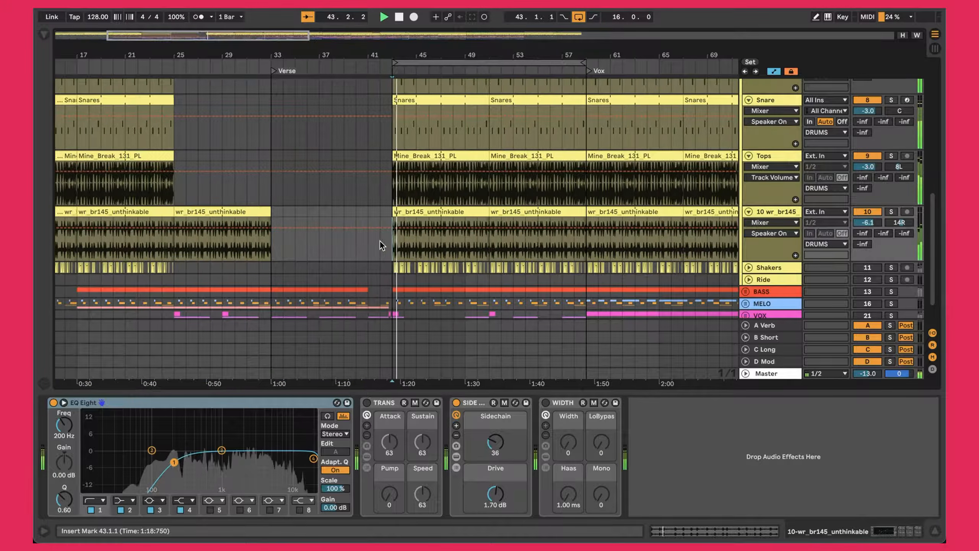
Audition the 10 wr_br145 track with its volume raised to about 5.8 dB, and undo the change.
{"action": "left_click_drag", "start_coordinate": [867, 223], "coordinate": [868, 188]}
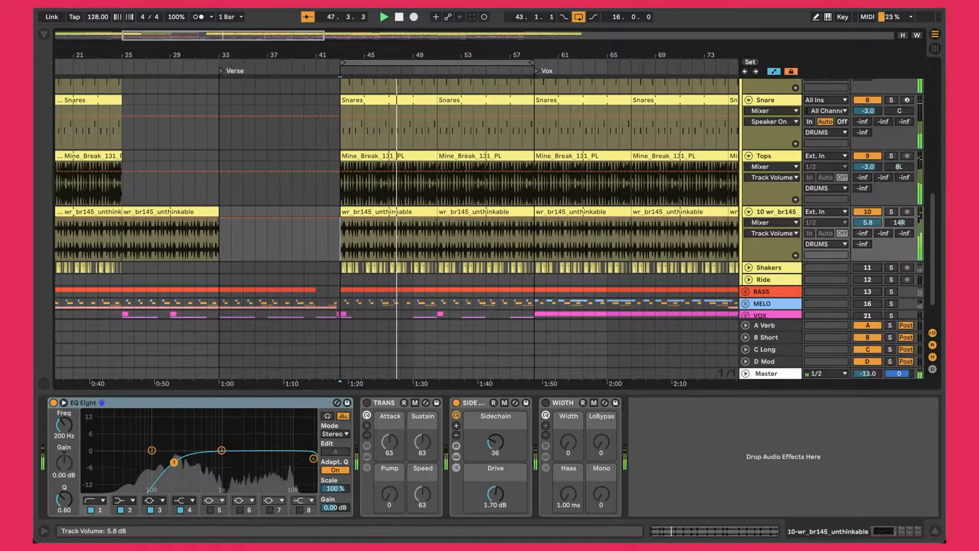
{"action": "left_click_drag", "start_coordinate": [867, 223], "coordinate": [867, 223]}
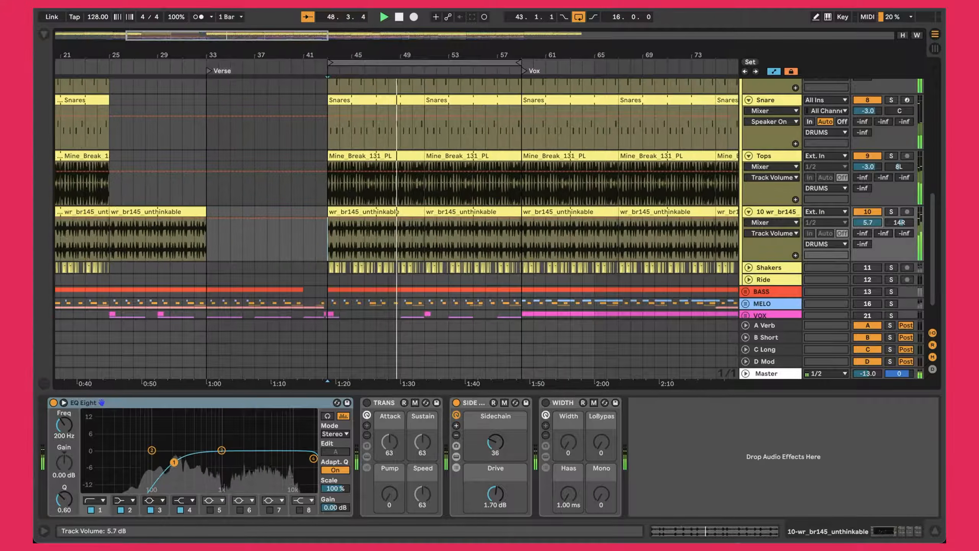
{"action": "key", "text": "ctrl+z"}
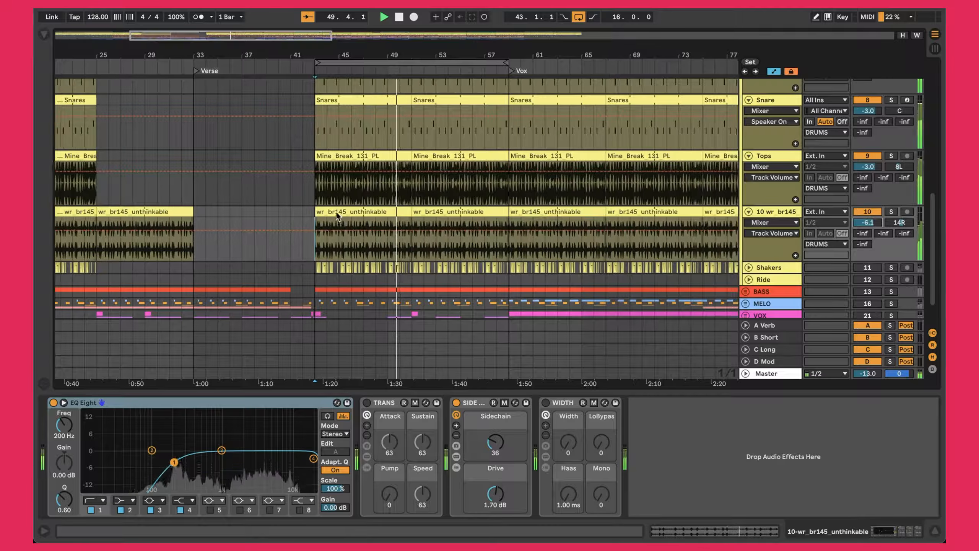
Open the wr_br145_unthinkable clip at bar 43 and examine its waveform and Beats warp settings.
{"action": "left_click", "coordinate": [340, 212]}
{"action": "double_click", "coordinate": [341, 211]}
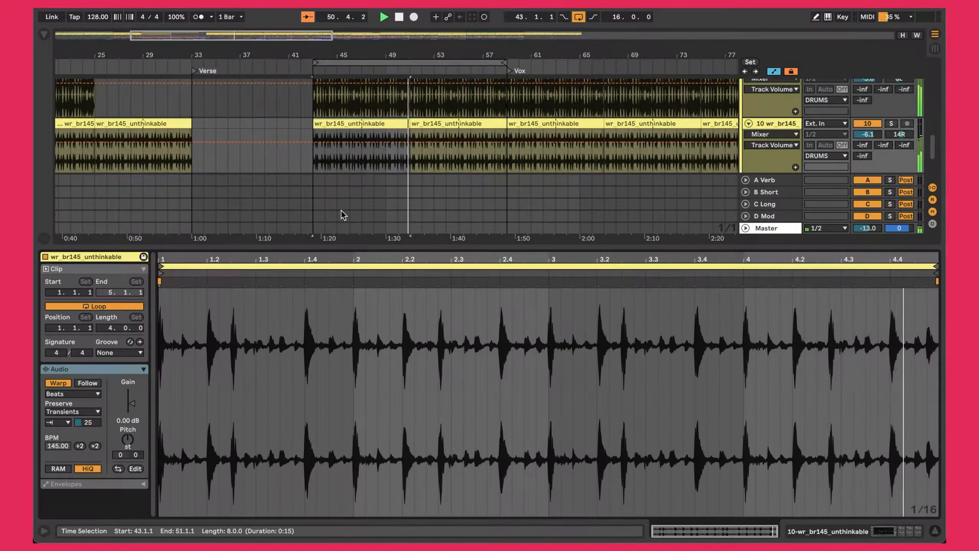
{"action": "left_click", "coordinate": [58, 422]}
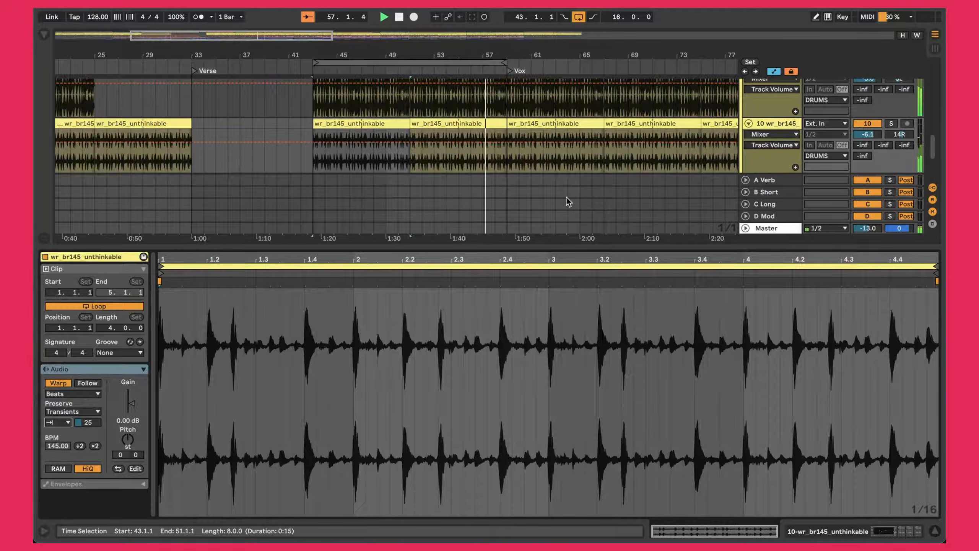
Compare the device chains and opposite panning of the Tops and 10 wr_br145 tracks.
{"action": "key", "text": "shift+Tab"}
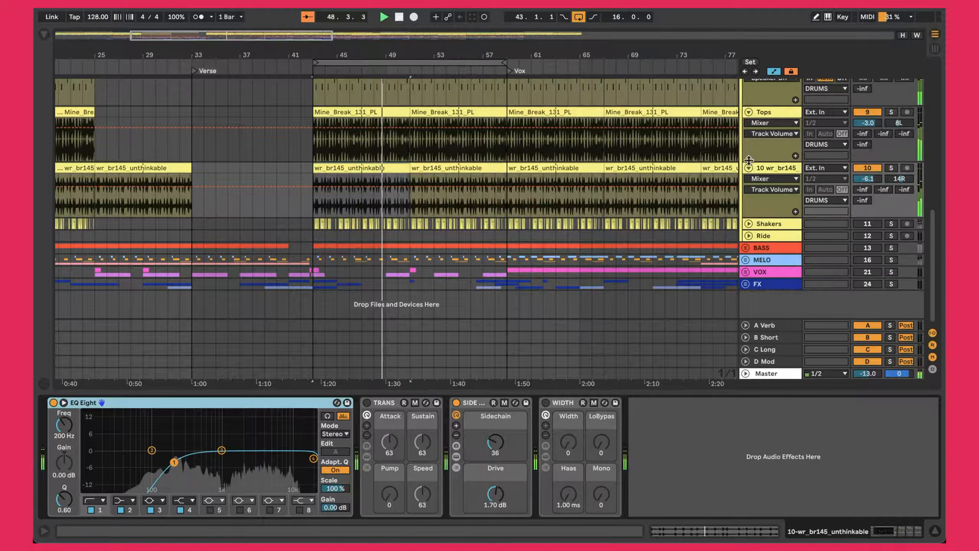
{"action": "left_click", "coordinate": [774, 114]}
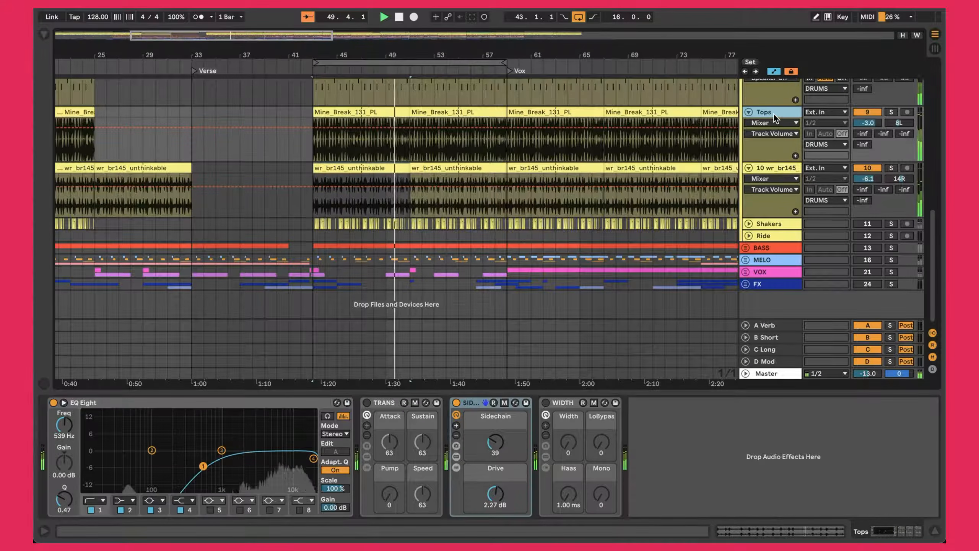
{"action": "left_click", "coordinate": [769, 169]}
{"action": "left_click", "coordinate": [762, 113]}
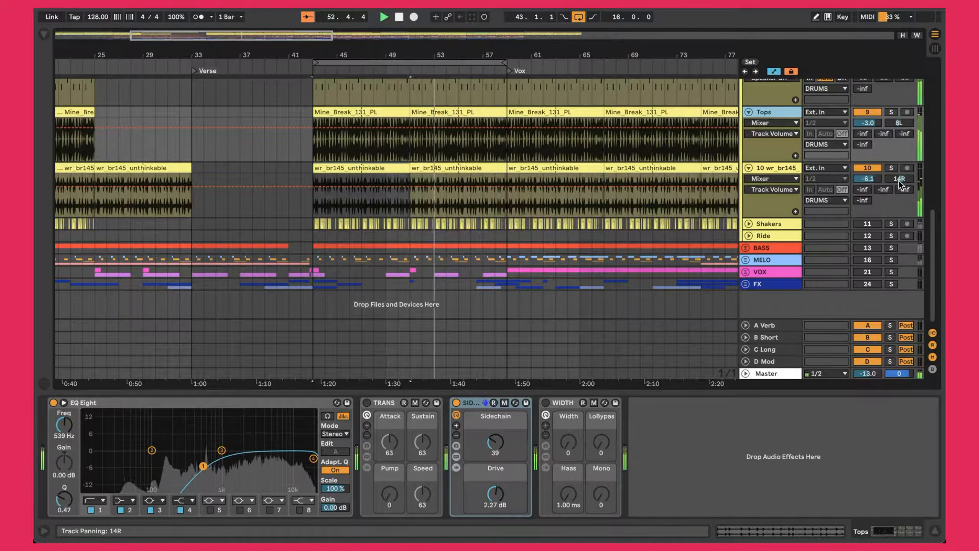
Fold the 10 wr_br145 and Tops tracks and unfold the Shakers track.
{"action": "left_click", "coordinate": [748, 168]}
{"action": "left_click", "coordinate": [751, 113]}
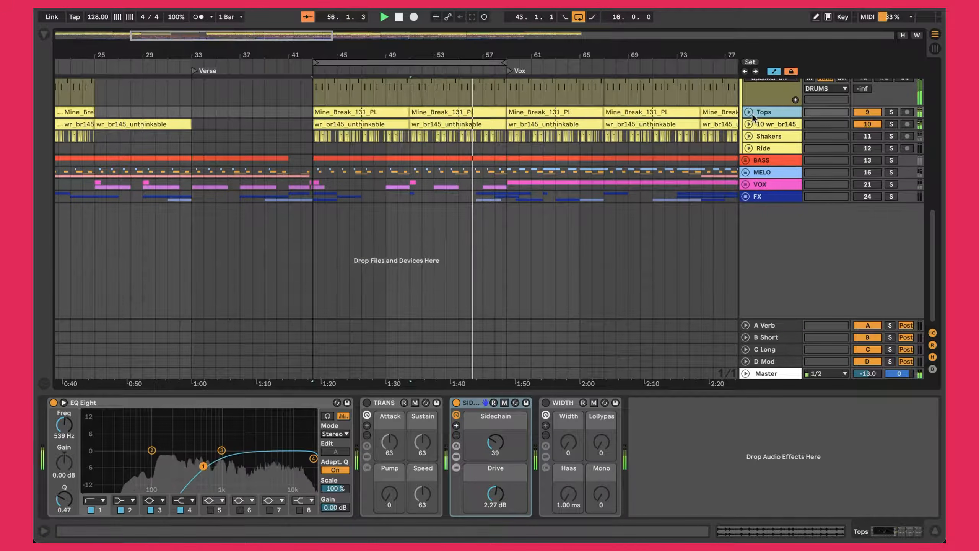
{"action": "left_click", "coordinate": [749, 136]}
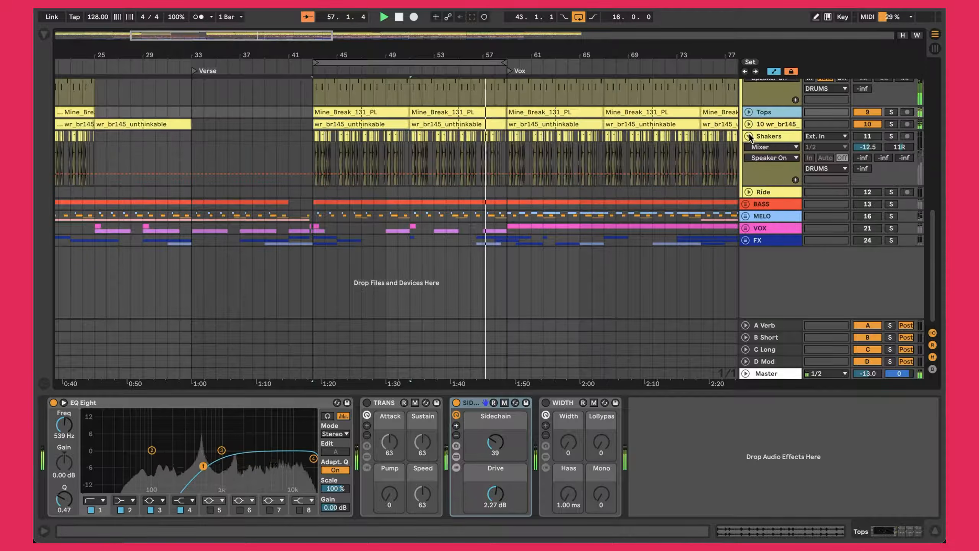
Activate the Shakers track and audition it at -4.1 dB, restoring its volume to -12.5 dB.
{"action": "left_click", "coordinate": [865, 136]}
{"action": "mouse_move", "coordinate": [867, 147]}
{"action": "left_mouse_down"}
{"action": "mouse_move", "coordinate": [867, 131]}
{"action": "mouse_move", "coordinate": [867, 146]}
{"action": "left_mouse_up"}
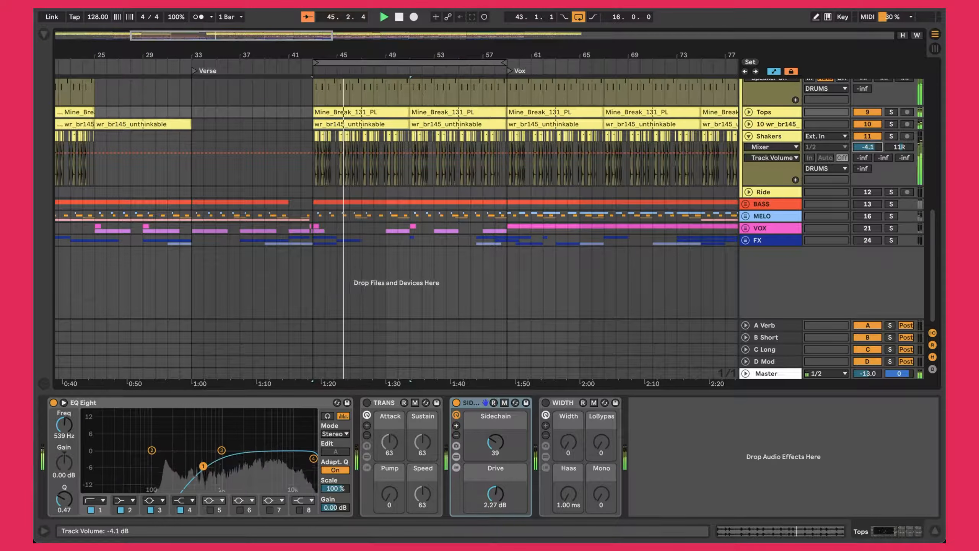
{"action": "left_click_drag", "start_coordinate": [867, 147], "coordinate": [868, 162]}
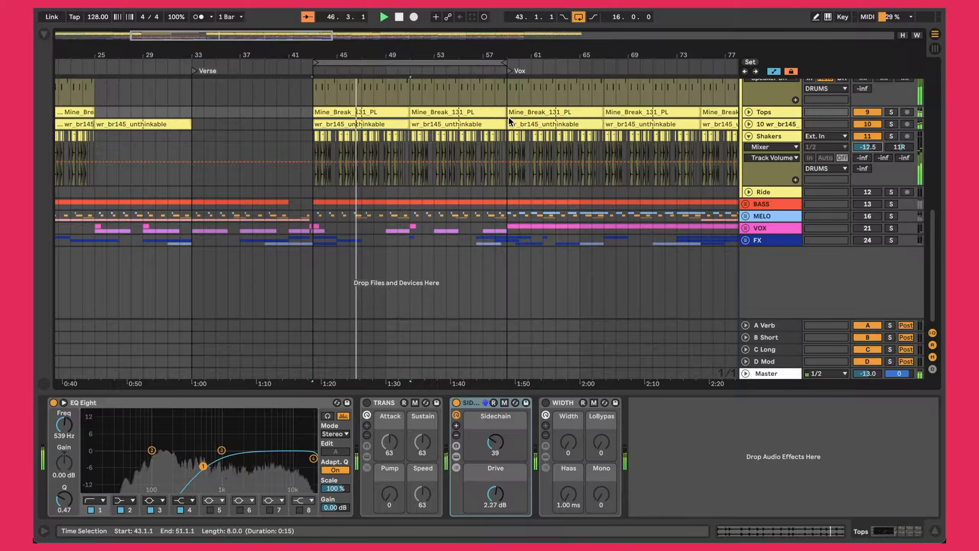
Examine the chopped shaker clips on the Shakers track from bar 43 up close.
{"action": "mouse_move", "coordinate": [329, 55]}
{"action": "left_mouse_down"}
{"action": "mouse_move", "coordinate": [325, 132]}
{"action": "mouse_move", "coordinate": [326, 54]}
{"action": "left_mouse_up"}
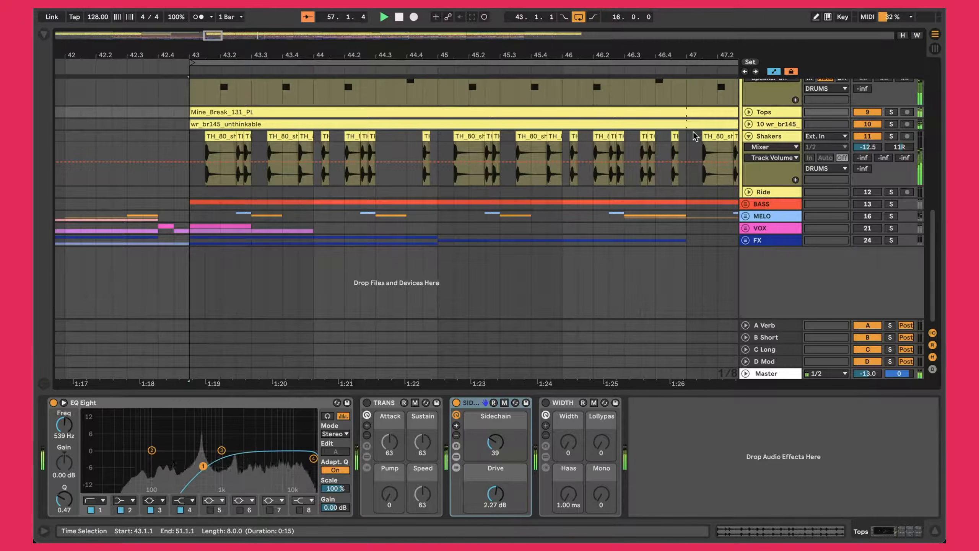
{"action": "left_click_drag", "start_coordinate": [385, 56], "coordinate": [382, 55]}
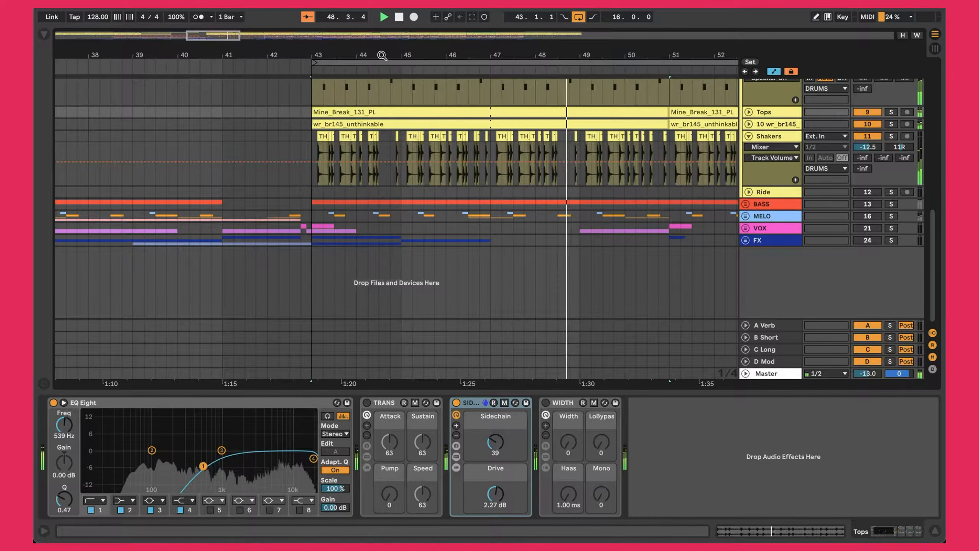
Close the device view and review all the drum tracks playing together, from the Larse Kick down to the Shakers.
{"action": "scroll", "coordinate": [582, 124], "scroll_direction": "up", "scroll_amount": 8}
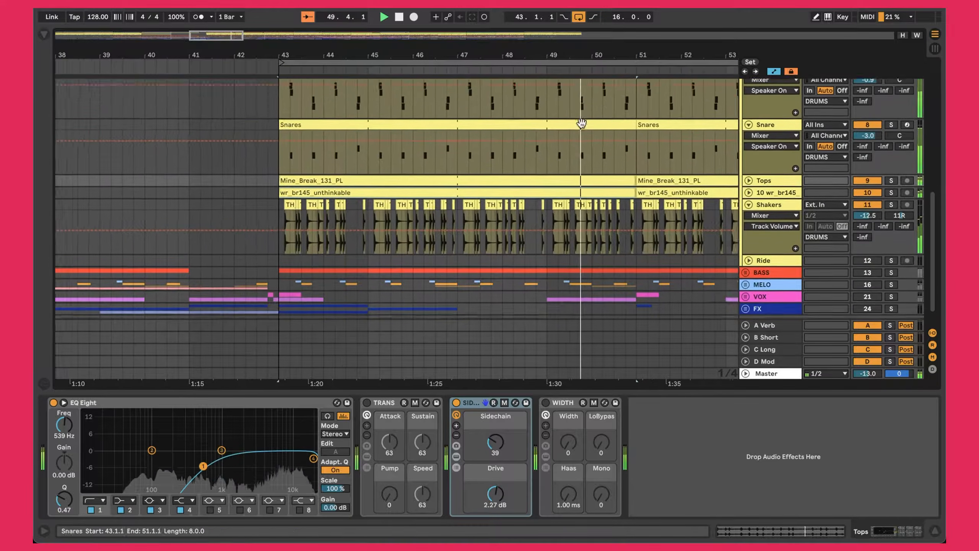
{"action": "scroll", "coordinate": [581, 123], "scroll_direction": "up", "scroll_amount": 1}
{"action": "key", "text": "alt+super+l"}
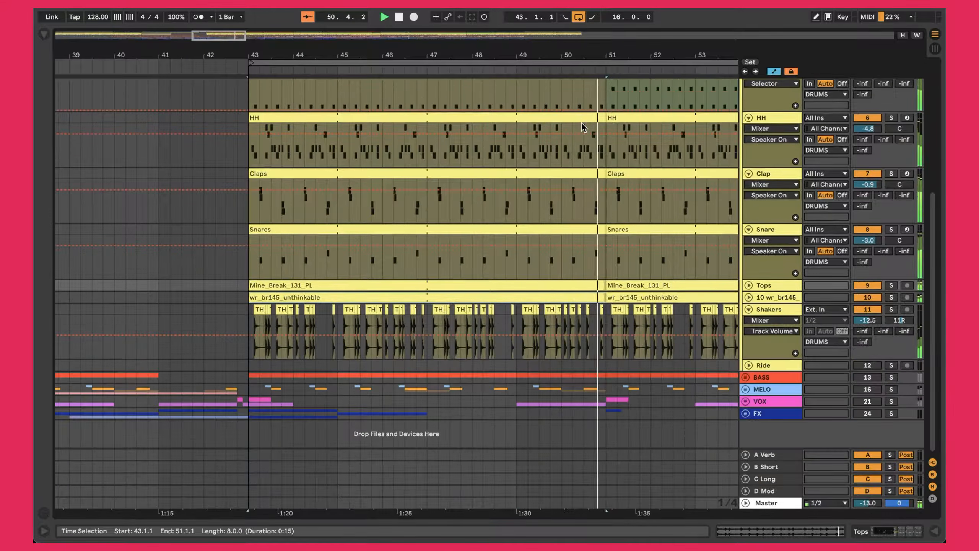
{"action": "scroll", "coordinate": [581, 122], "scroll_direction": "up", "scroll_amount": 4}
{"action": "scroll", "coordinate": [582, 123], "scroll_direction": "up", "scroll_amount": 7}
{"action": "scroll", "coordinate": [581, 123], "scroll_direction": "down", "scroll_amount": 5}
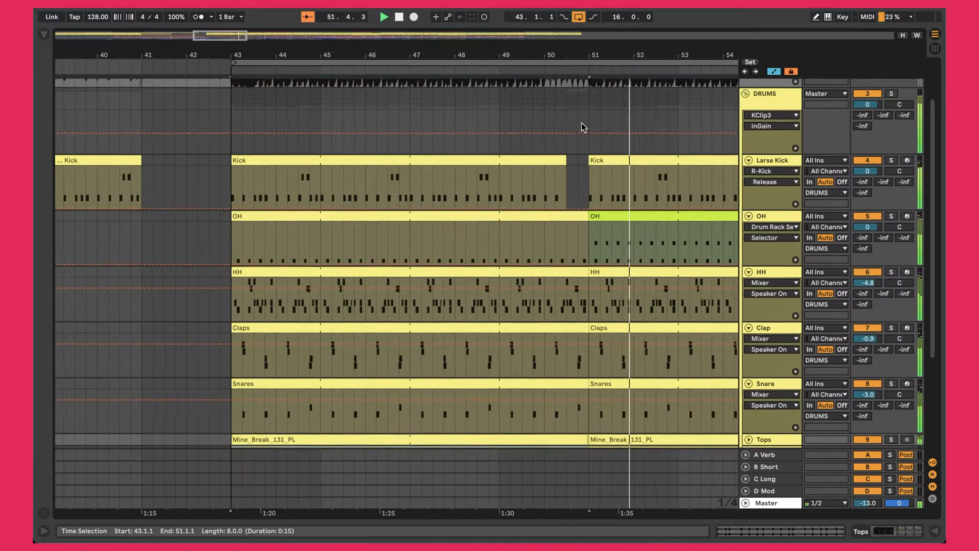
{"action": "scroll", "coordinate": [581, 123], "scroll_direction": "down", "scroll_amount": 1}
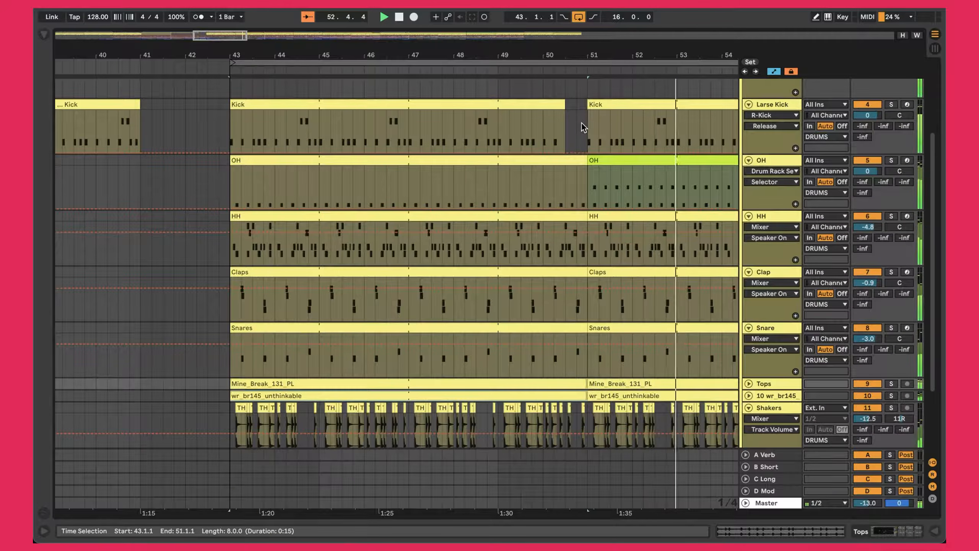